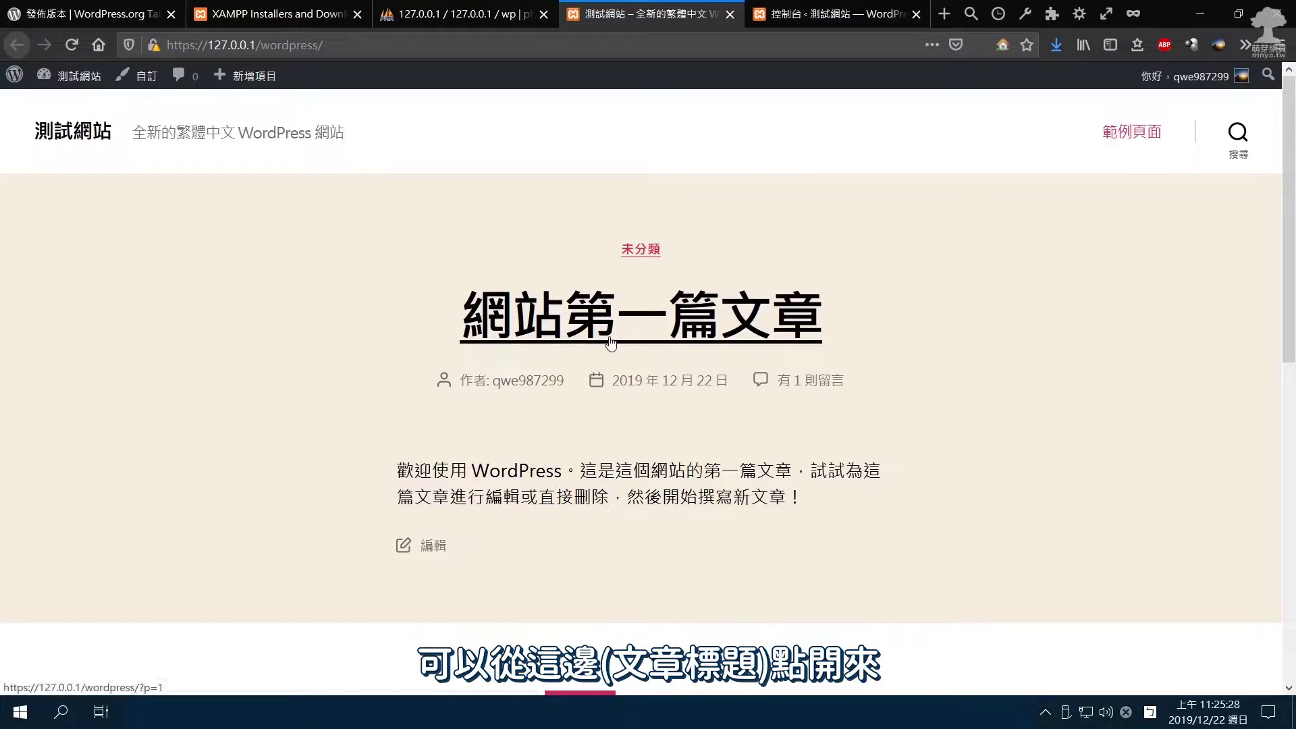
Open the post 網站第一篇文章 on the site and read through its content and existing comment
click(614, 318)
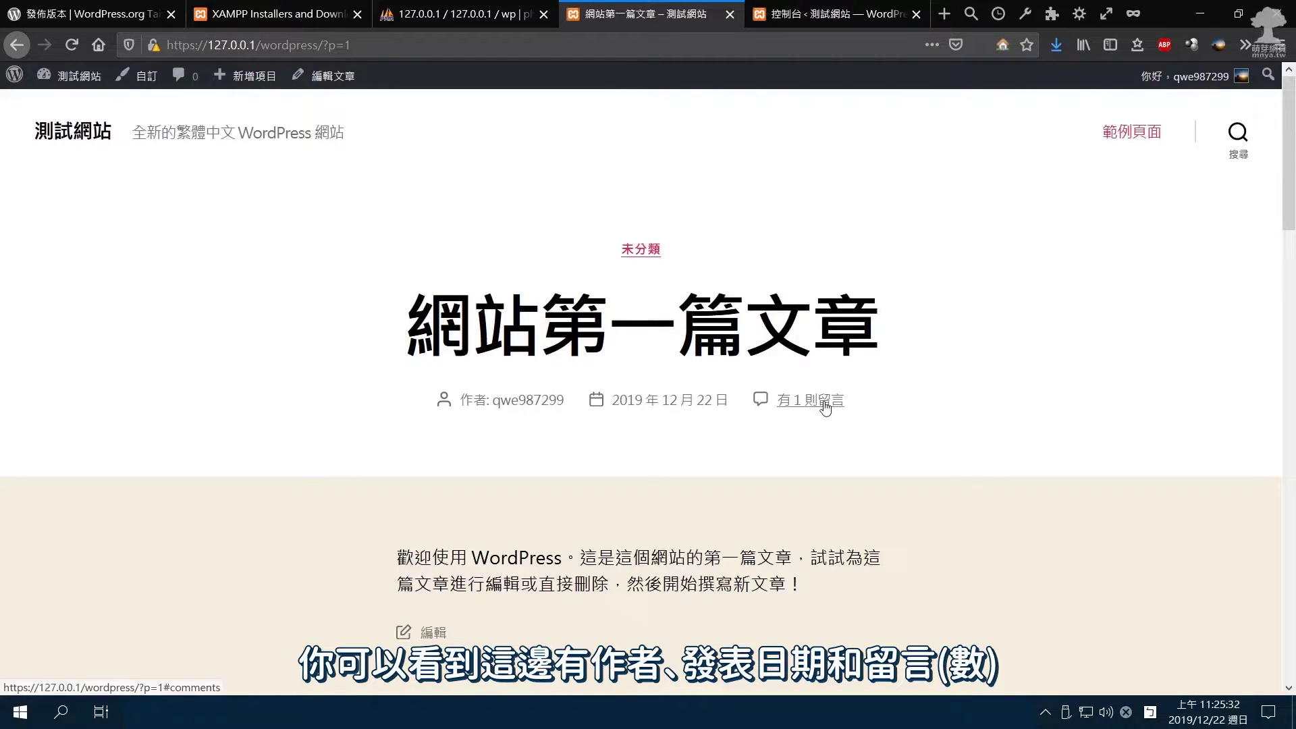
scroll(486, 279, down, 5)
drag(395, 238, 873, 277)
click(681, 298)
scroll(682, 300, down, 3)
scroll(682, 300, down, 3)
scroll(680, 304, up, 3)
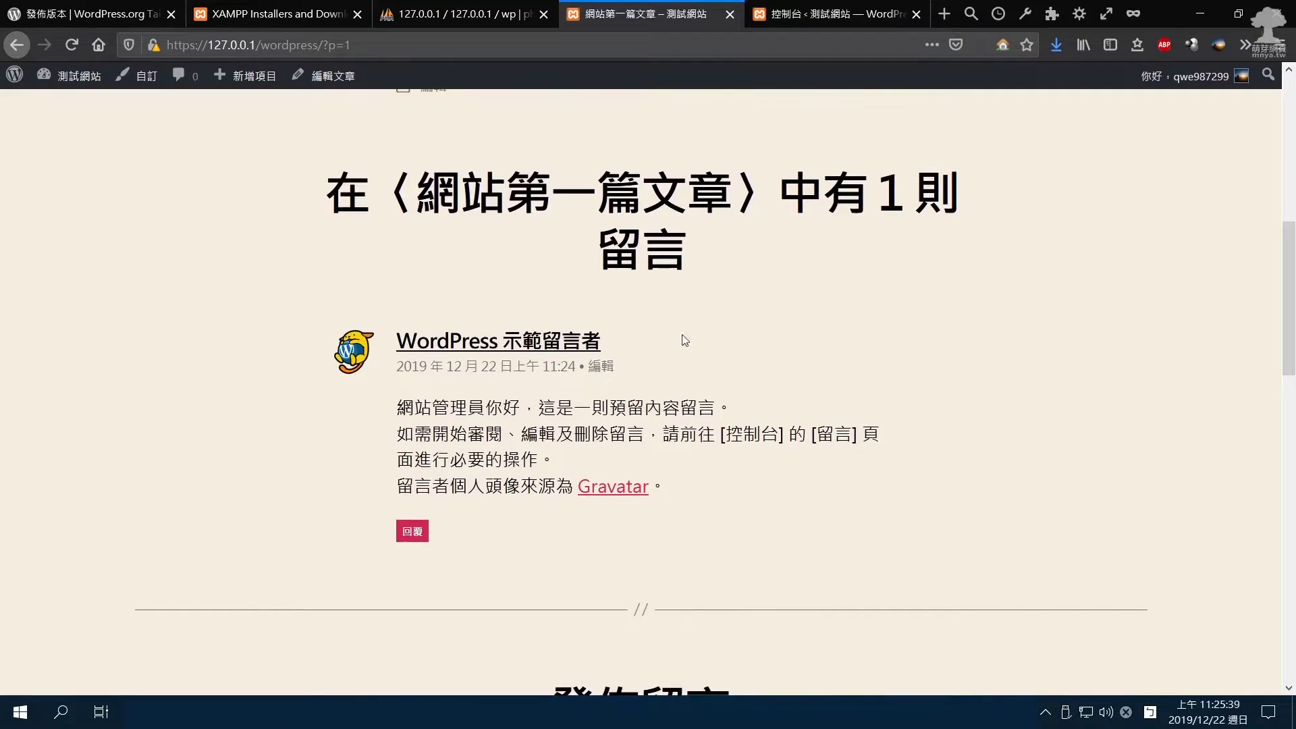
scroll(684, 339, down, 6)
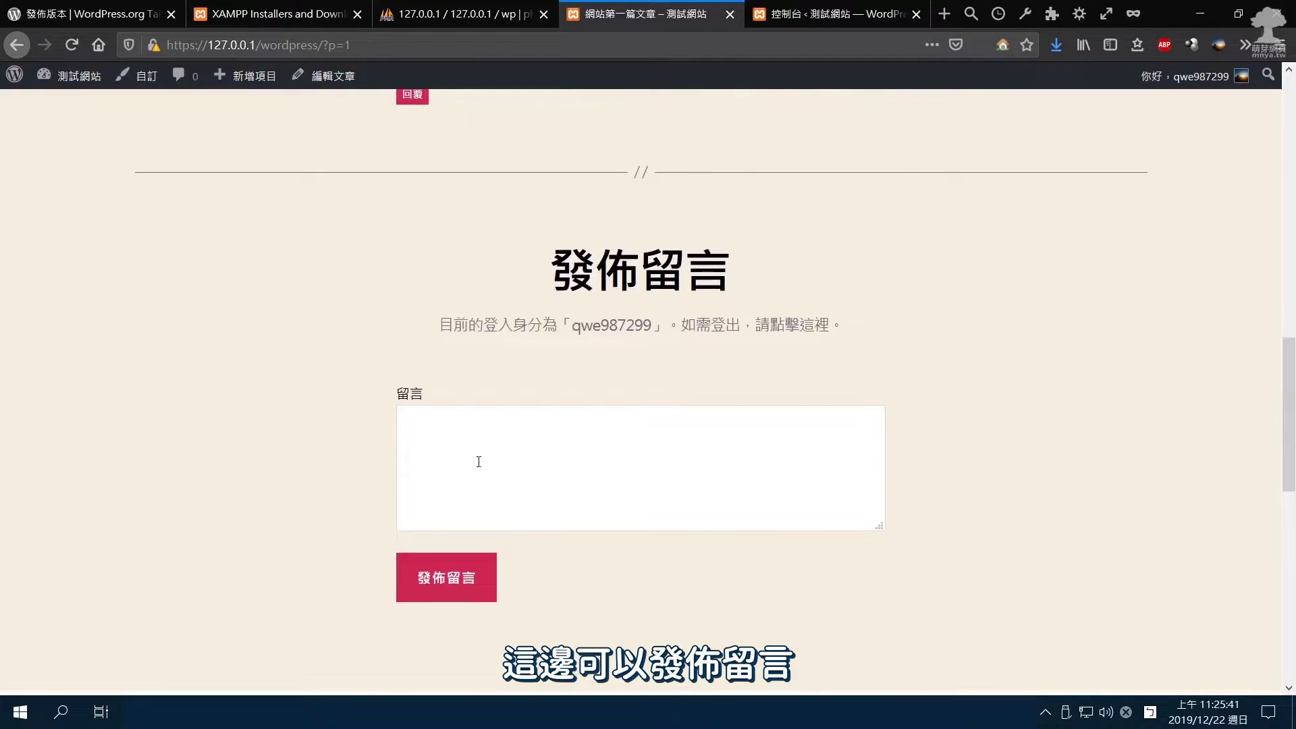
Examine the post's comment form and the footer widgets, and return to the top of the page
click(569, 443)
scroll(559, 526, down, 10)
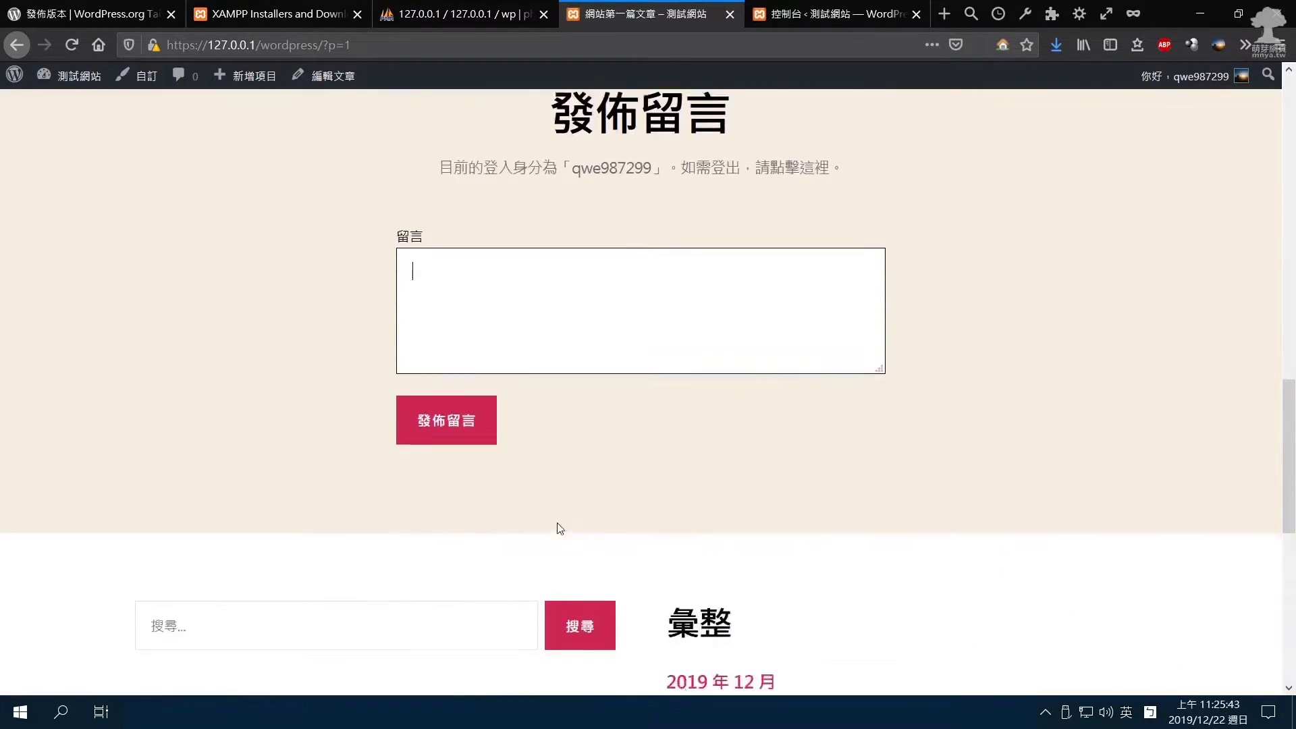
scroll(603, 255, up, 3)
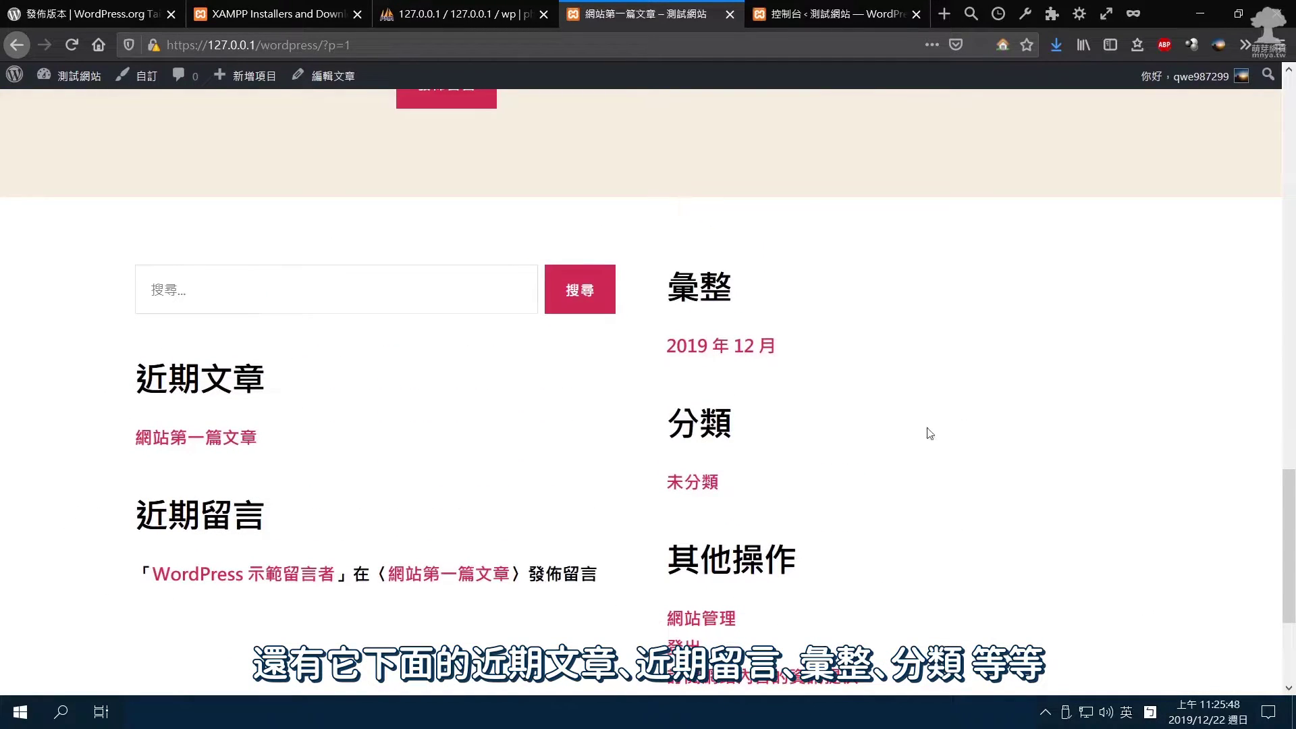
scroll(635, 498, down, 3)
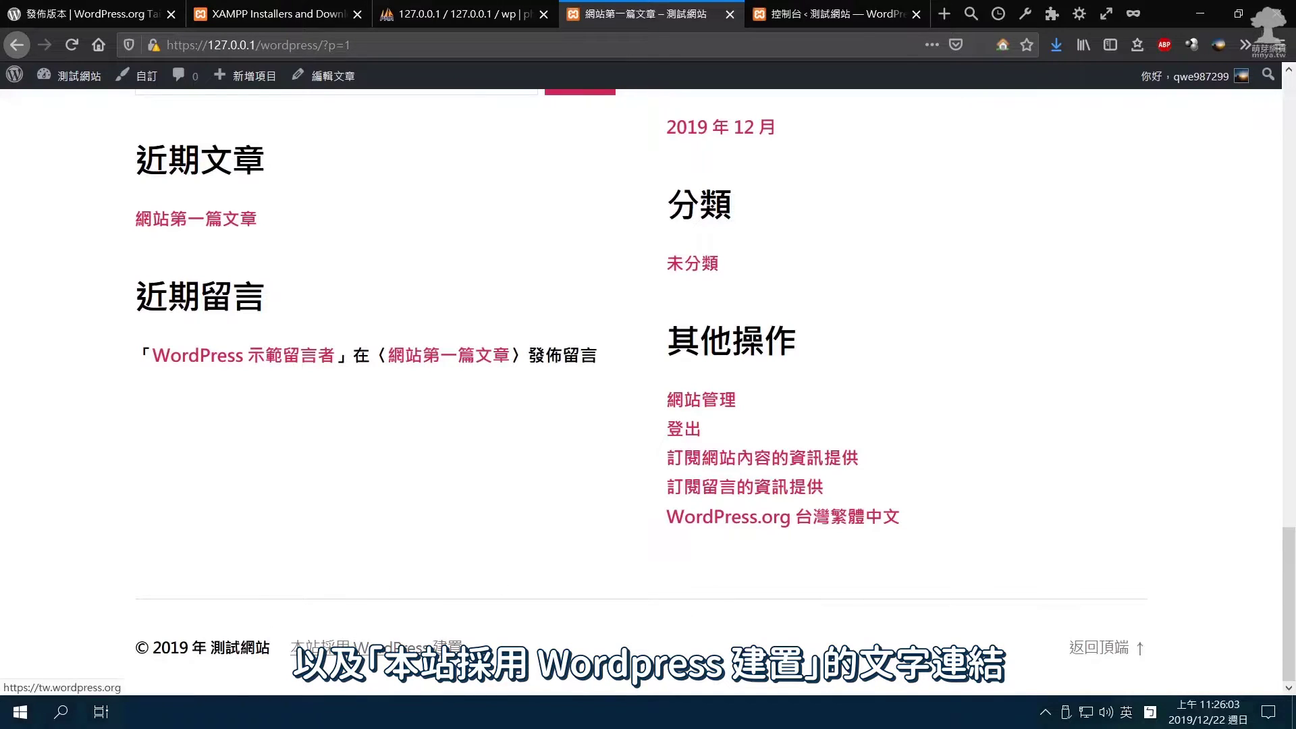
click(1102, 649)
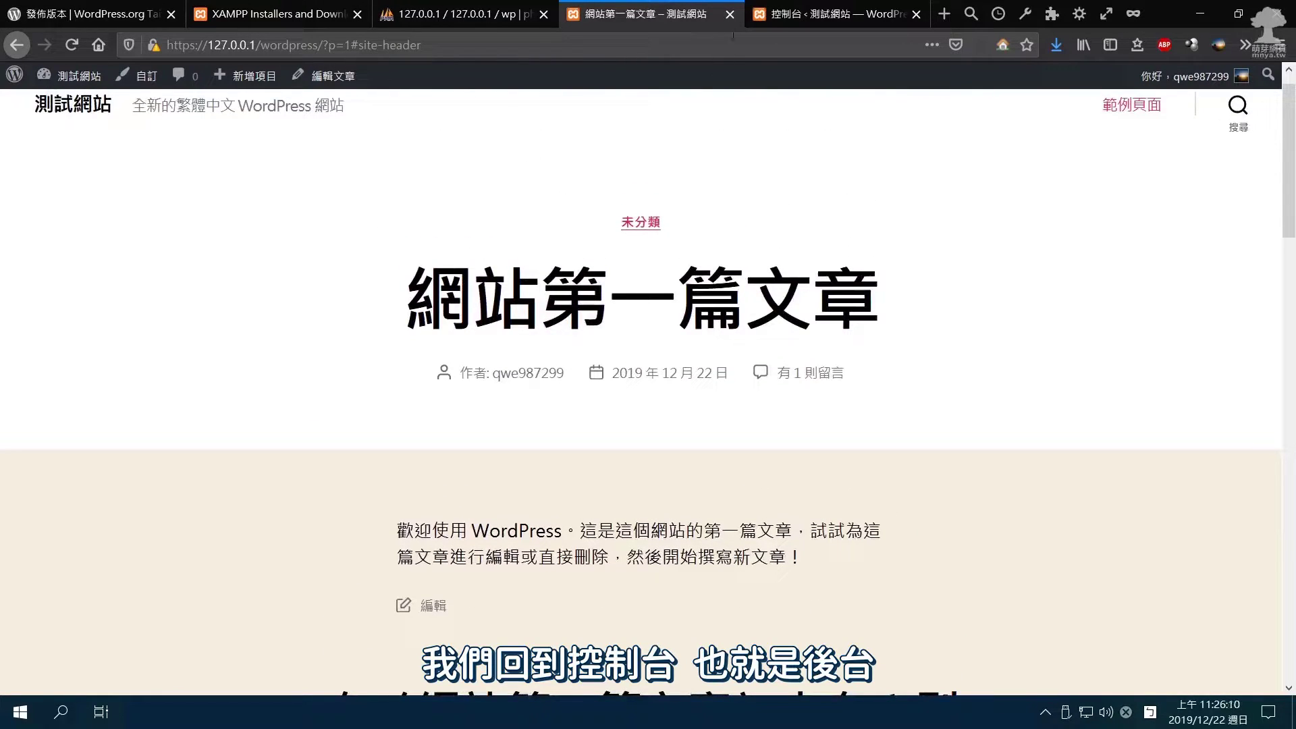
Switch to the site's admin dashboard and view the WordPress updates page
click(833, 13)
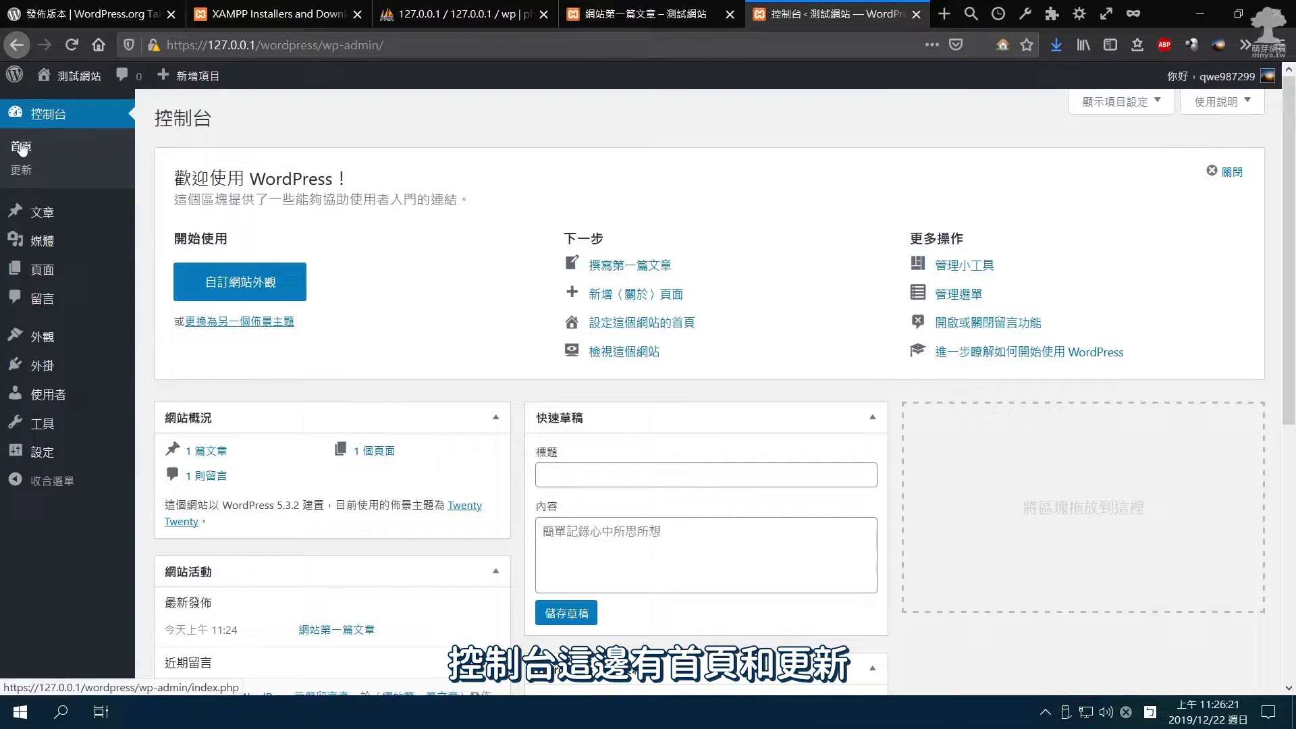
click(21, 170)
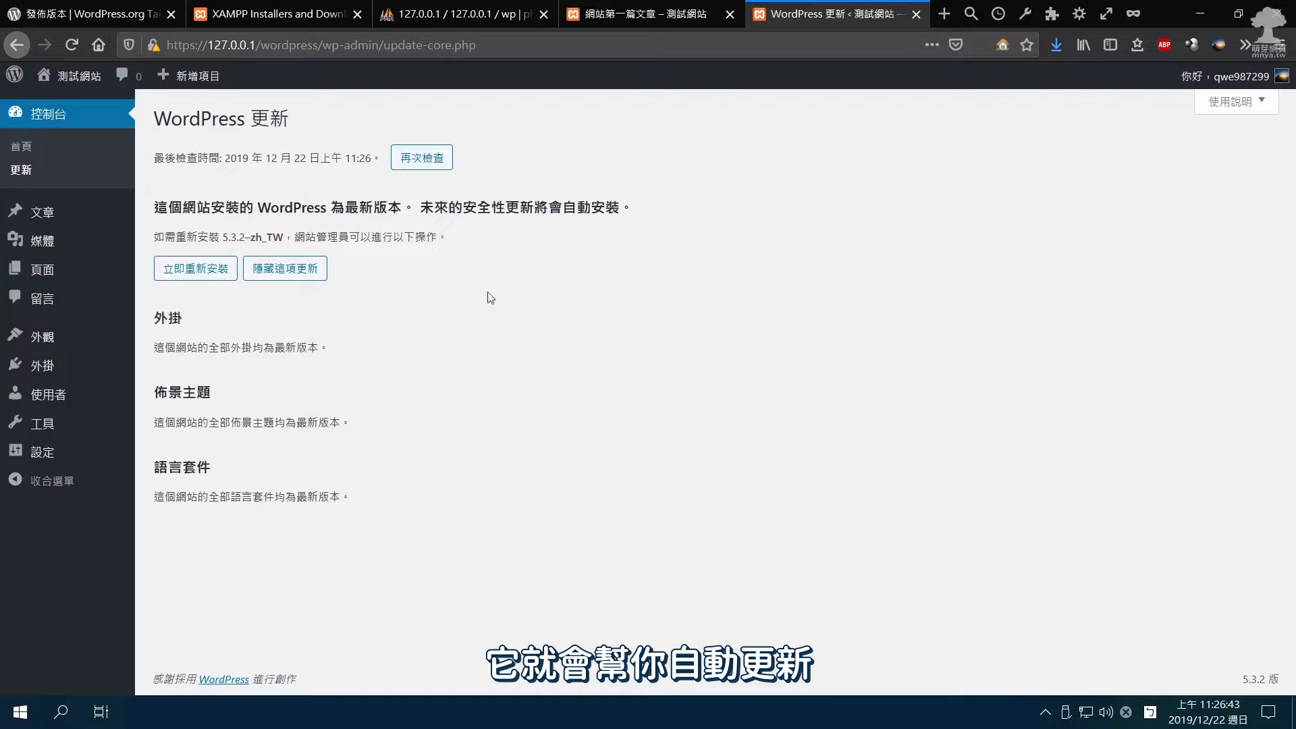
From the list of all posts, open 網站第一篇文章 in the editor and look at its title block
mouse_move(40, 214)
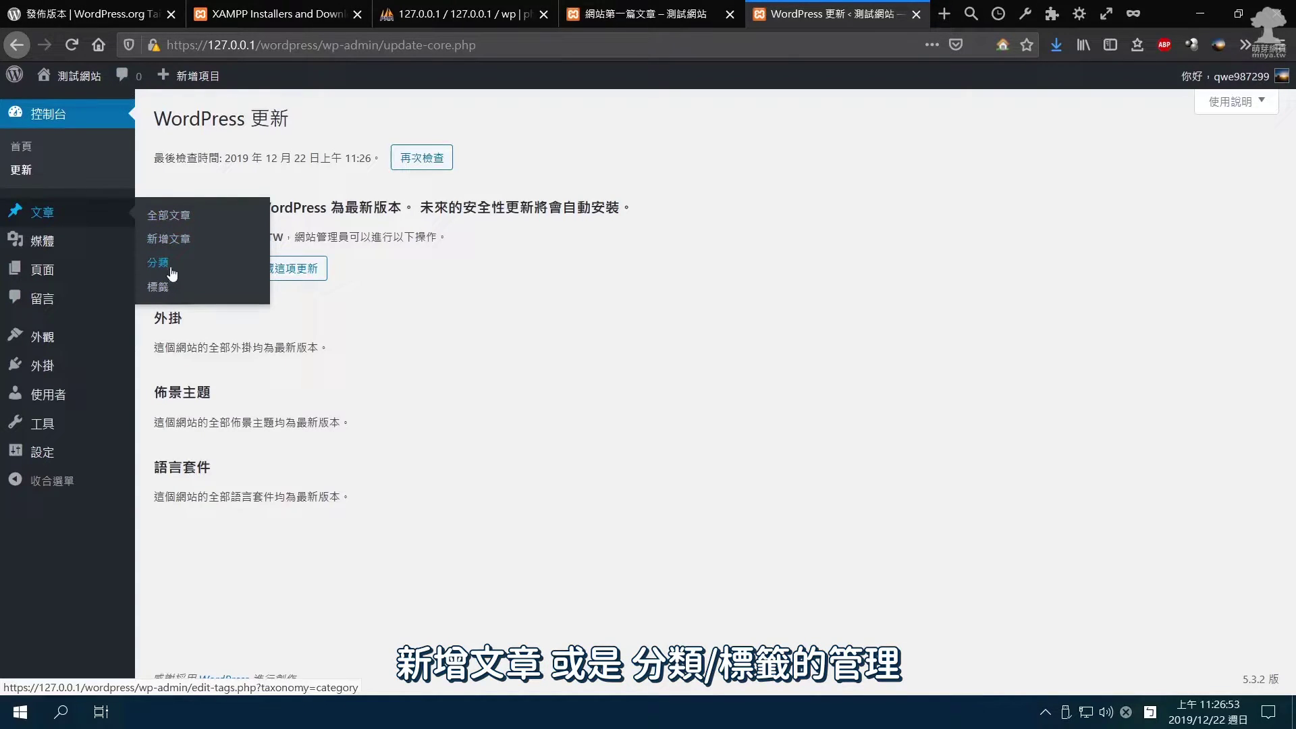
click(171, 226)
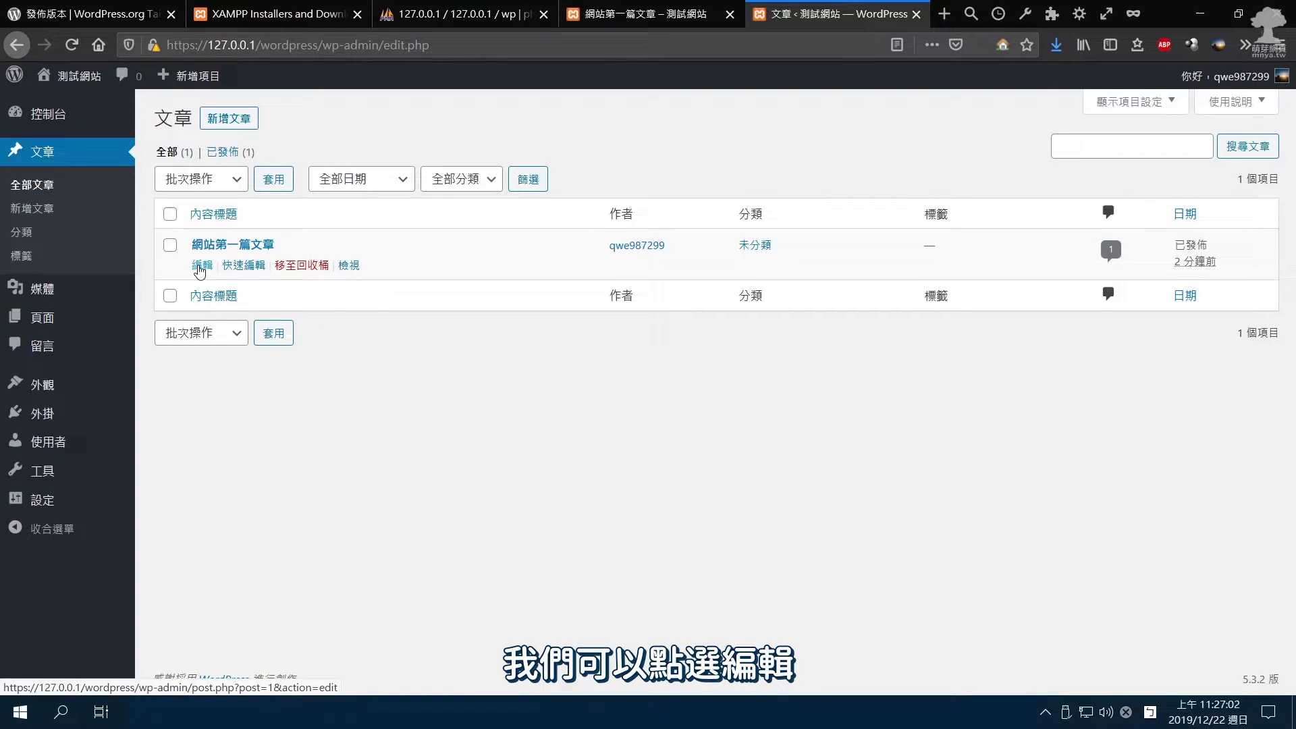
click(201, 266)
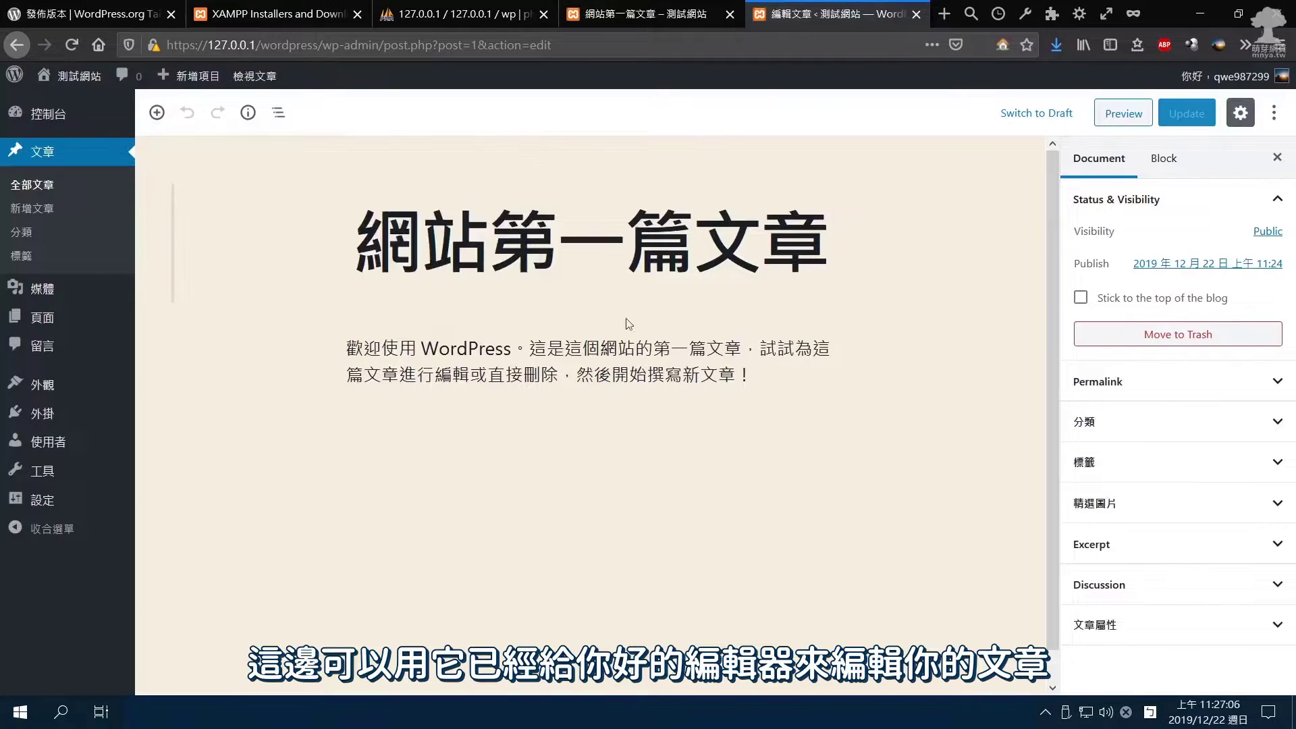
click(650, 253)
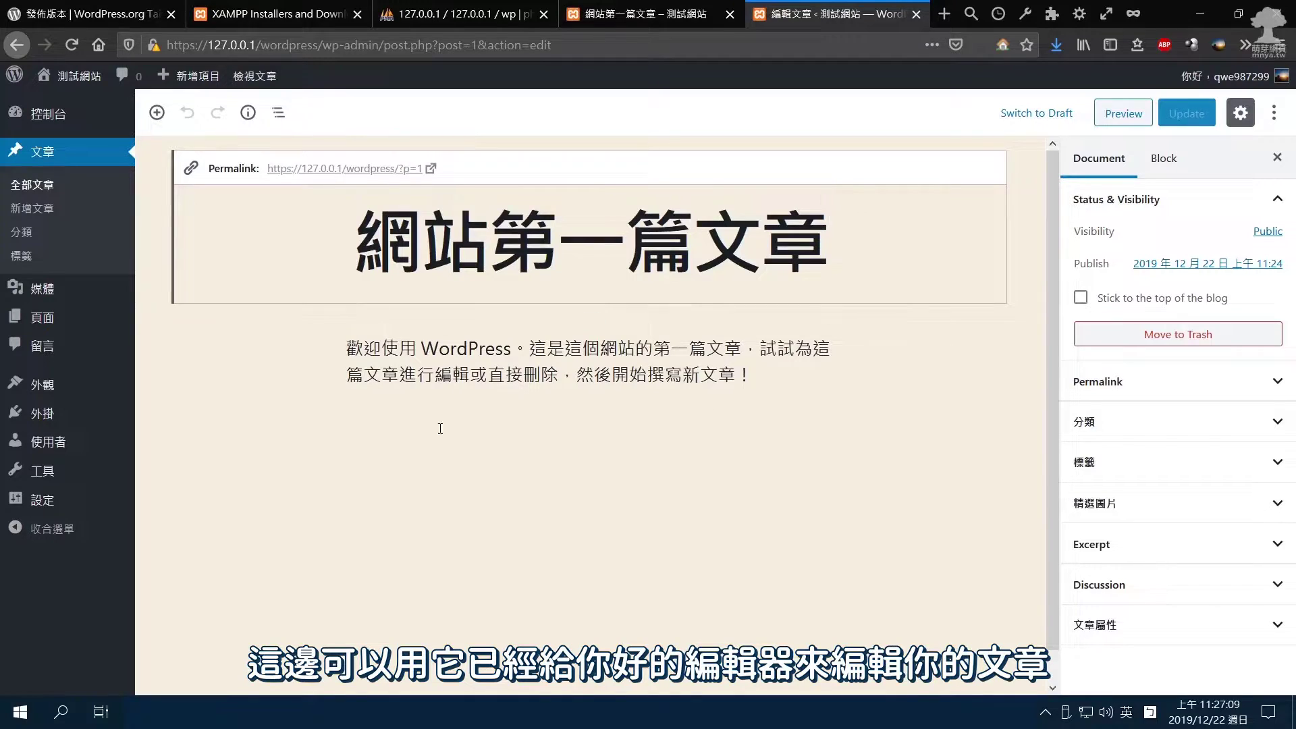
click(834, 277)
Preview the post in a separate tab, look over the whole page and close the preview
click(1135, 116)
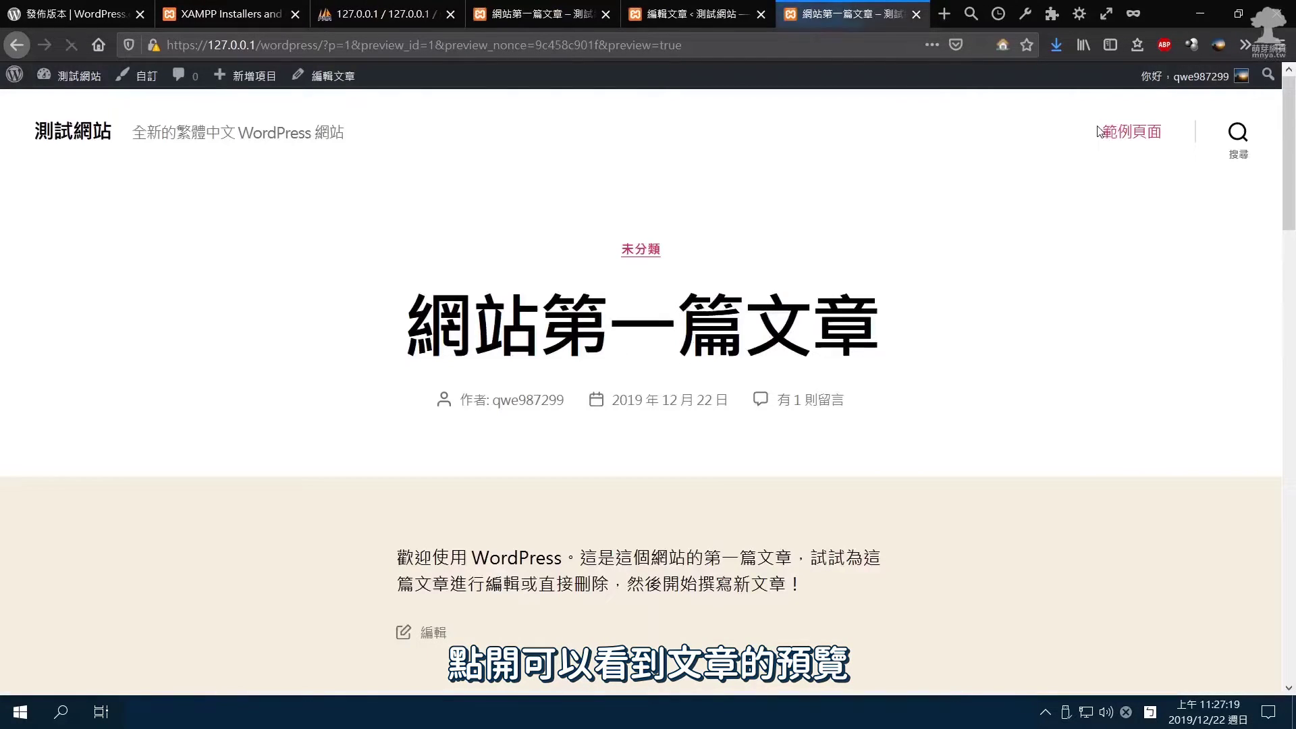
scroll(666, 369, down, 10)
scroll(666, 370, up, 9)
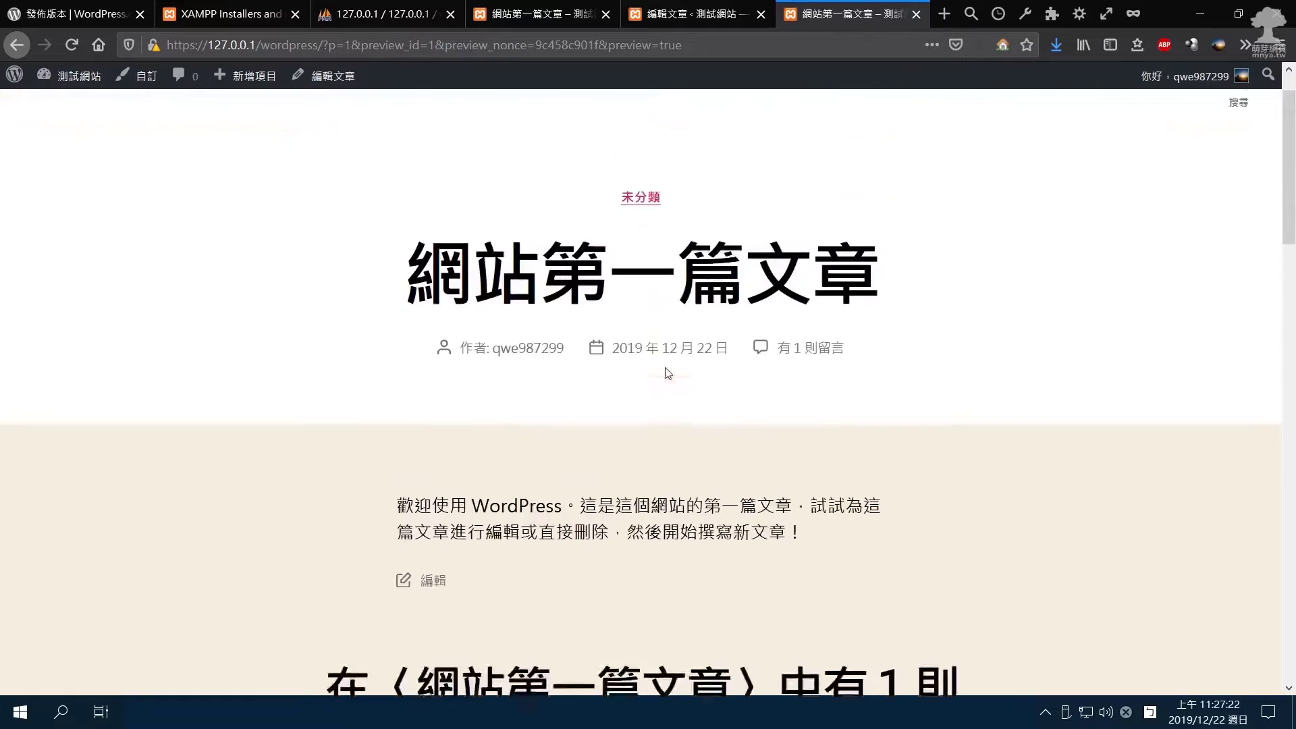
scroll(665, 367, up, 1)
click(916, 14)
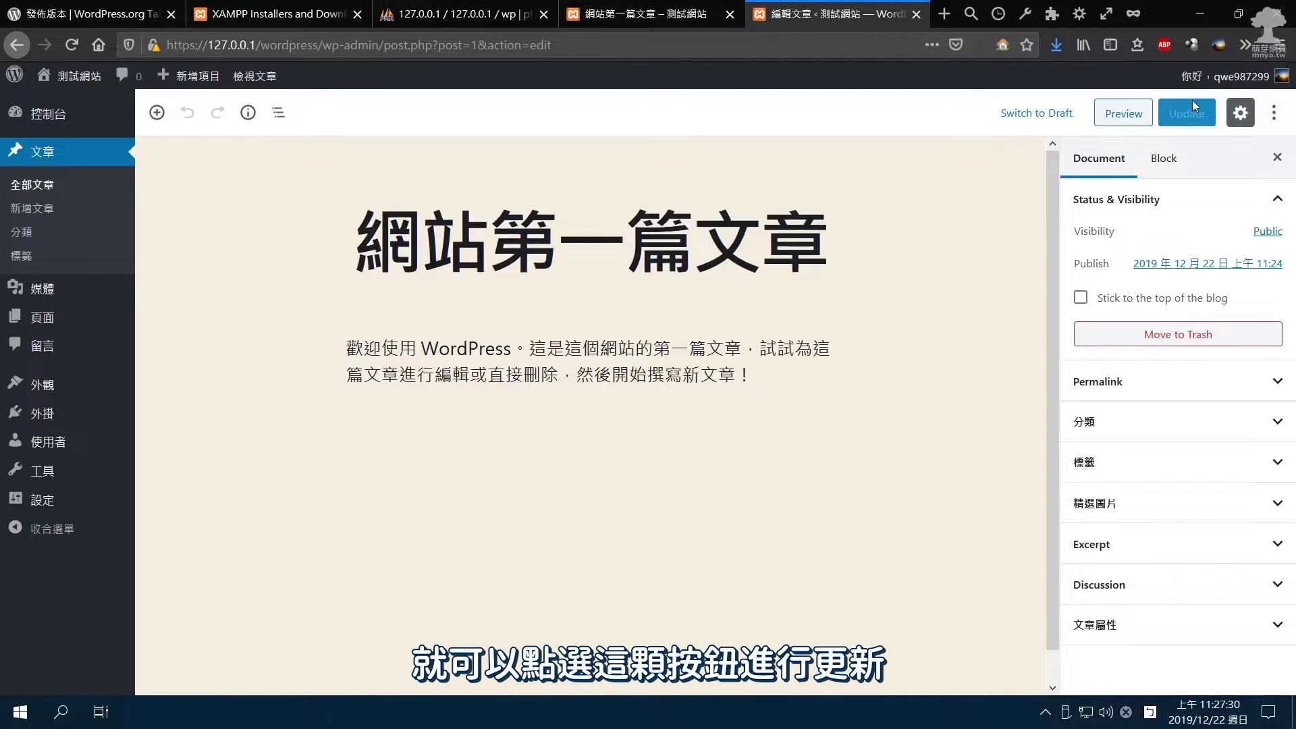
Expand the post's category (分類), tag (標籤) and featured image (精選圖片) settings to show their options
click(1102, 423)
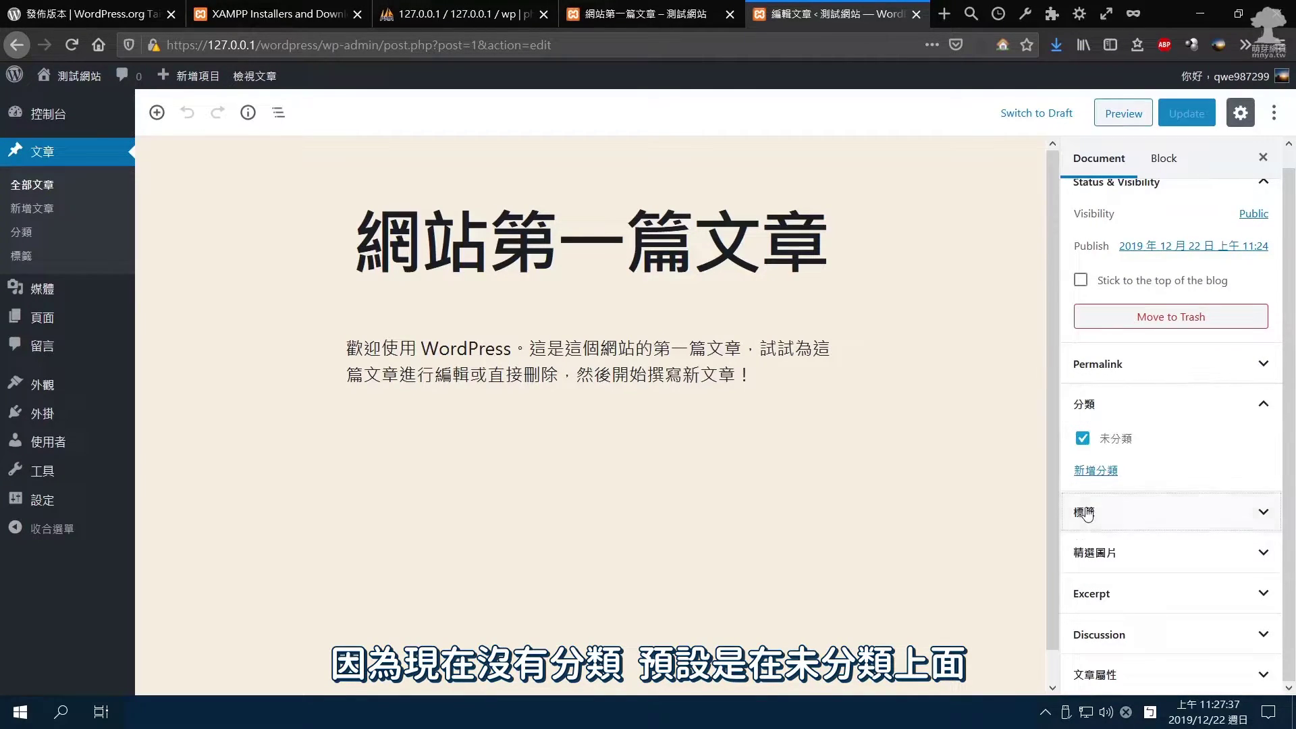
click(1114, 511)
click(1103, 570)
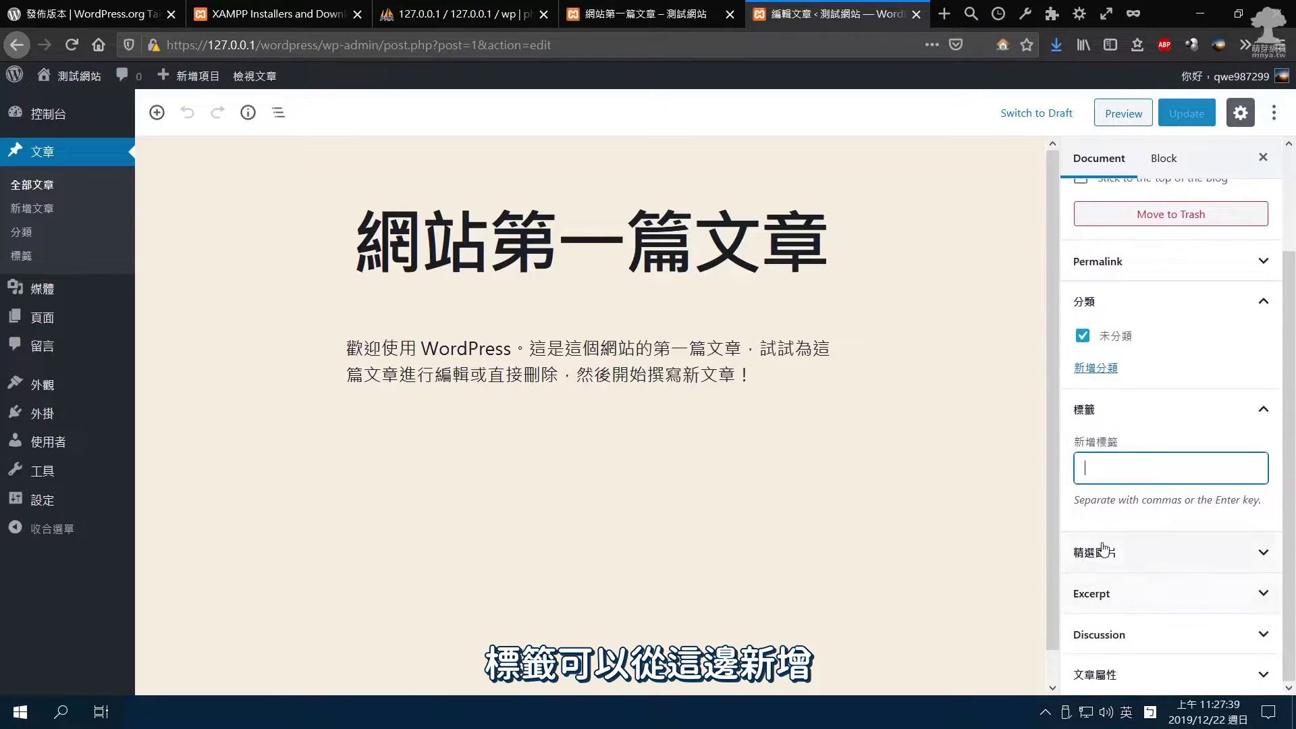
click(1104, 550)
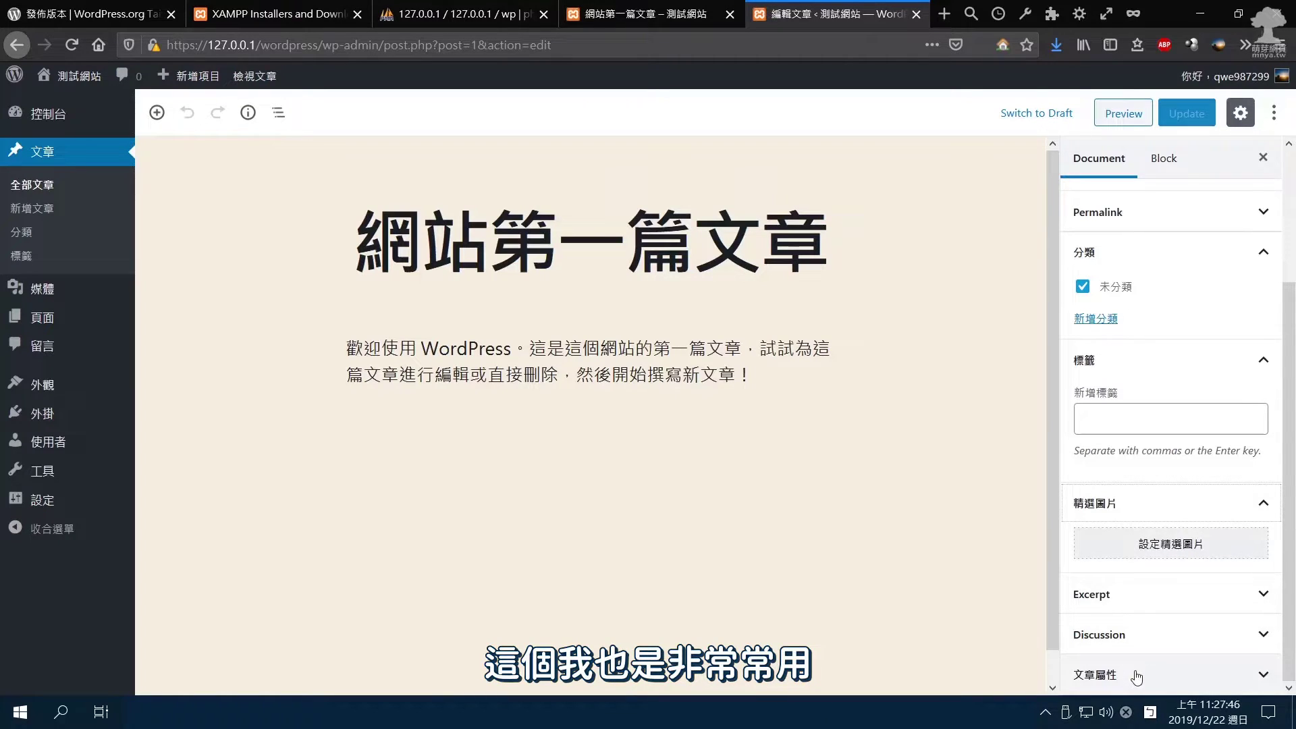
Visit the management pages for post categories, post tags and media files
click(20, 233)
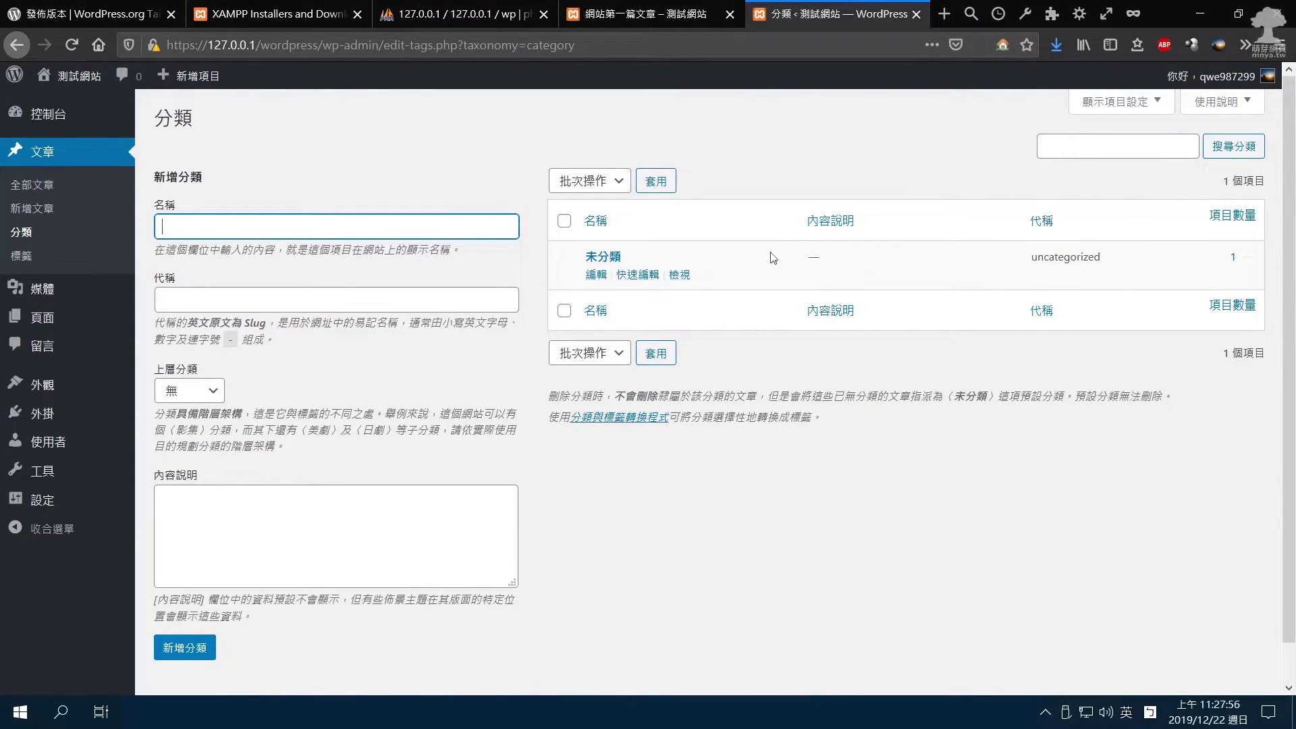
click(23, 255)
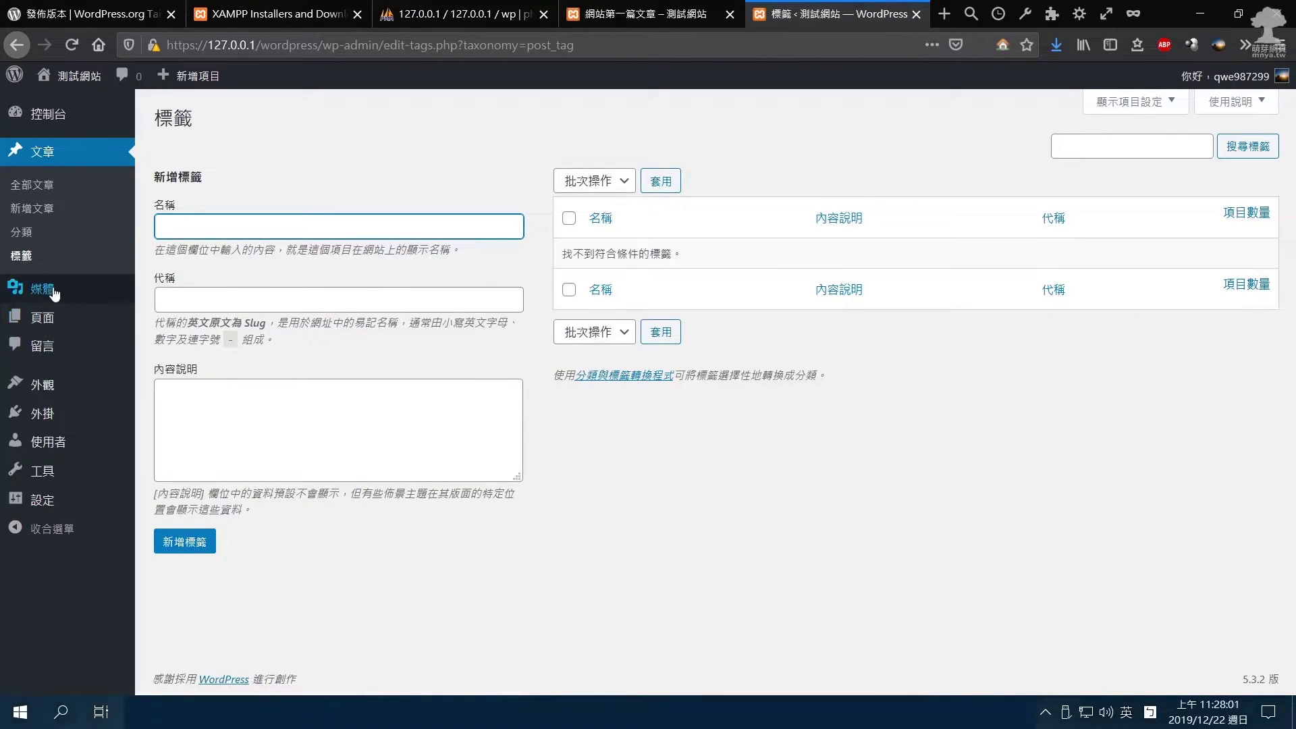
click(182, 293)
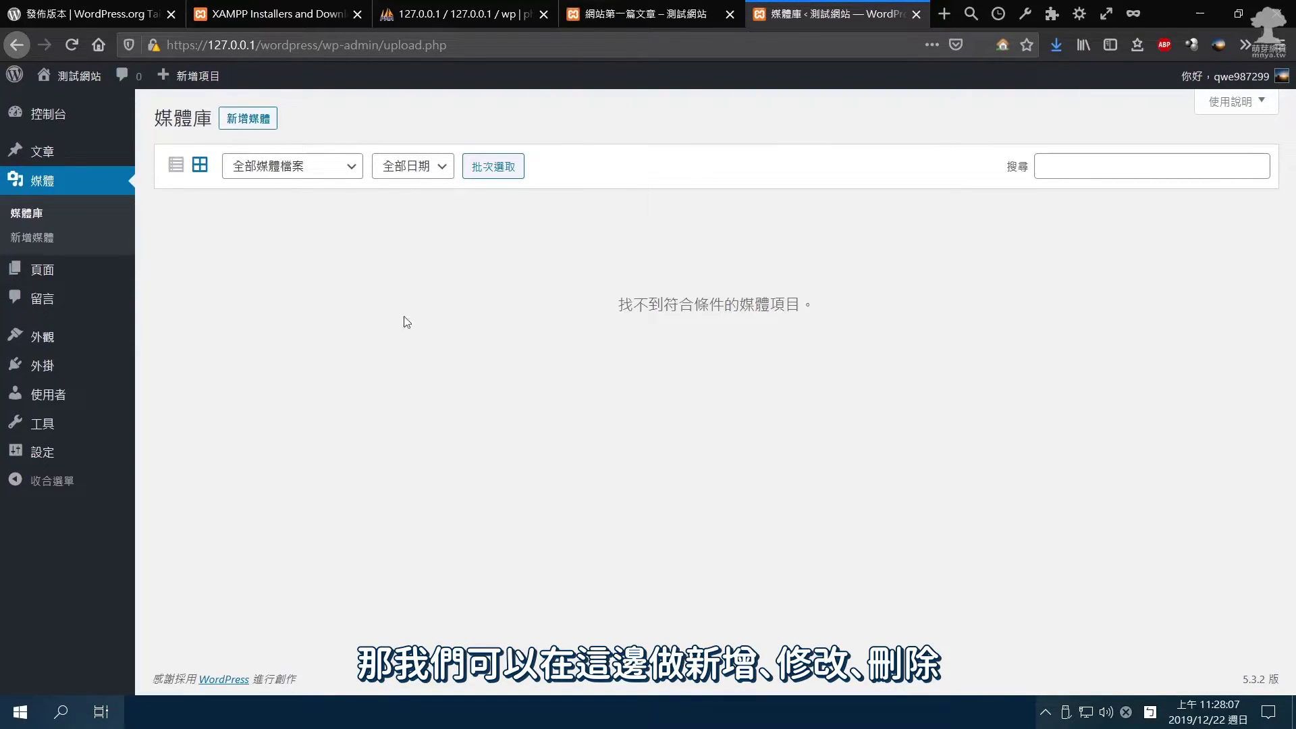
View the list of all pages, including the 隱私權政策 draft, and open the editor for a new page
mouse_move(43, 283)
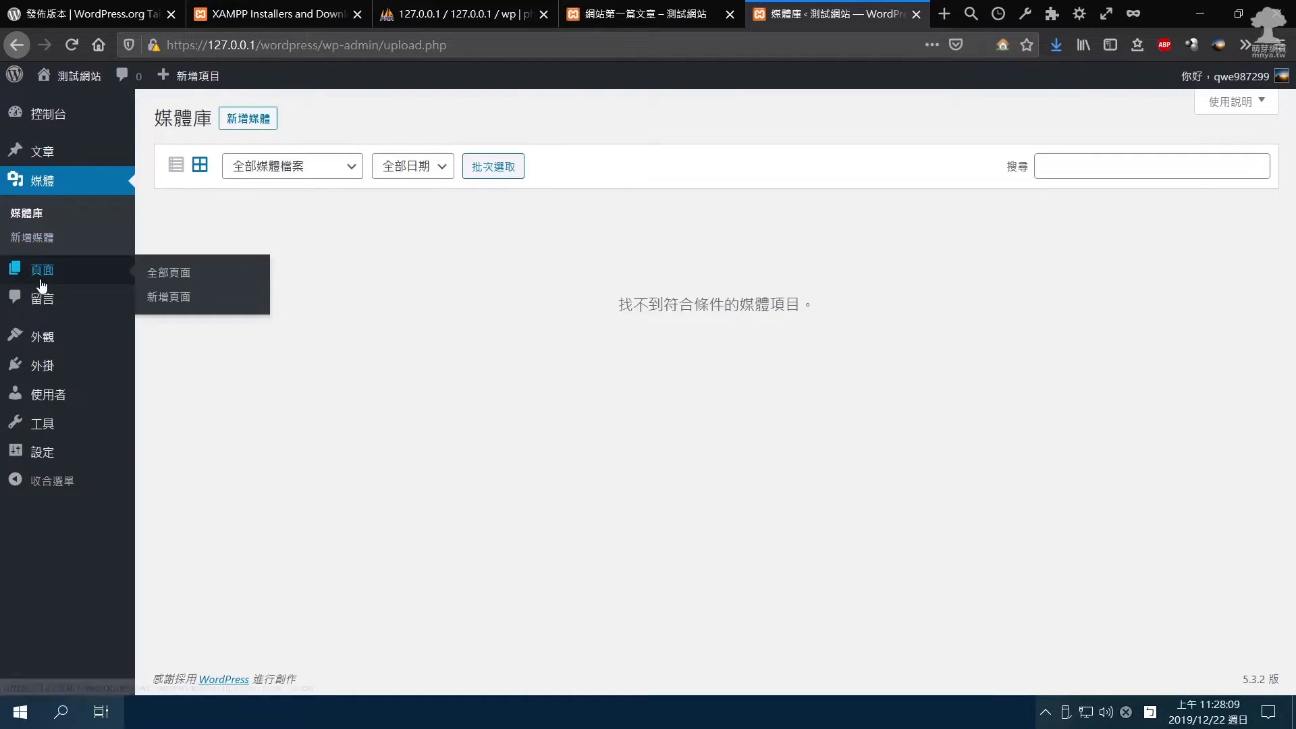
click(177, 275)
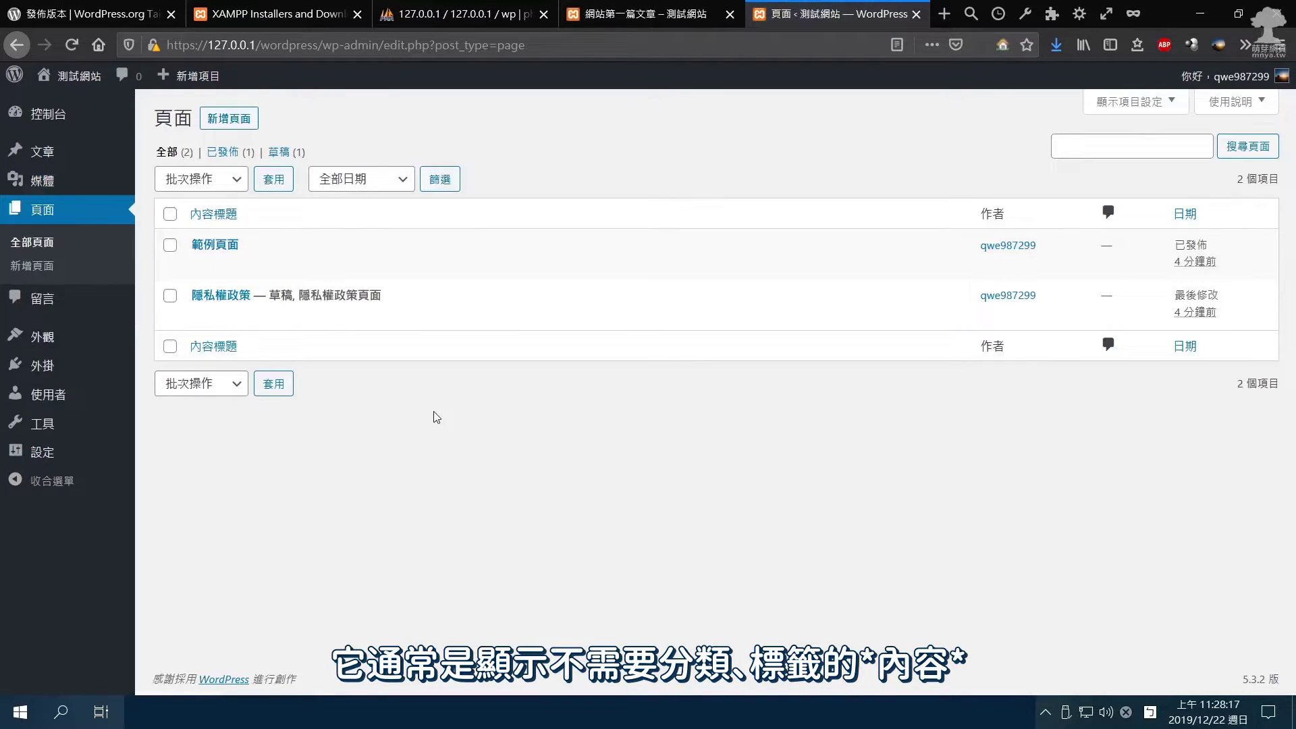
mouse_move(192, 322)
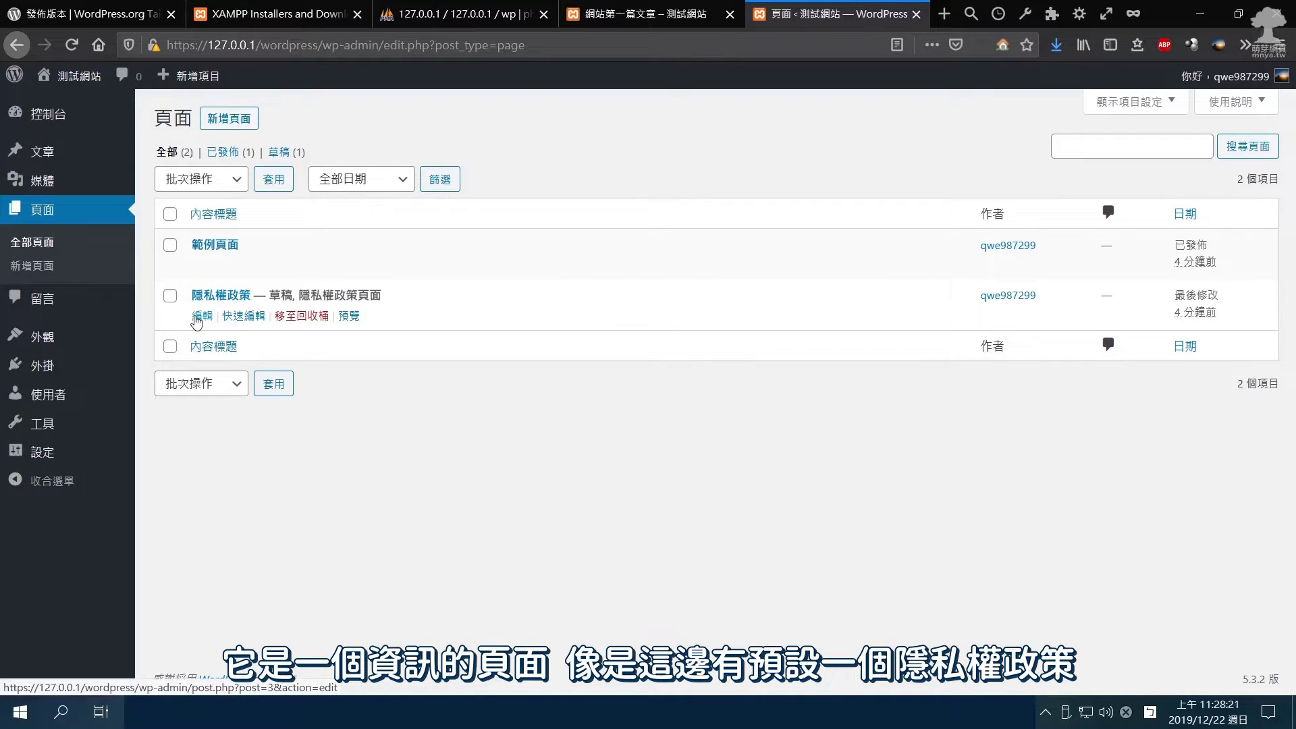
drag(190, 295, 251, 296)
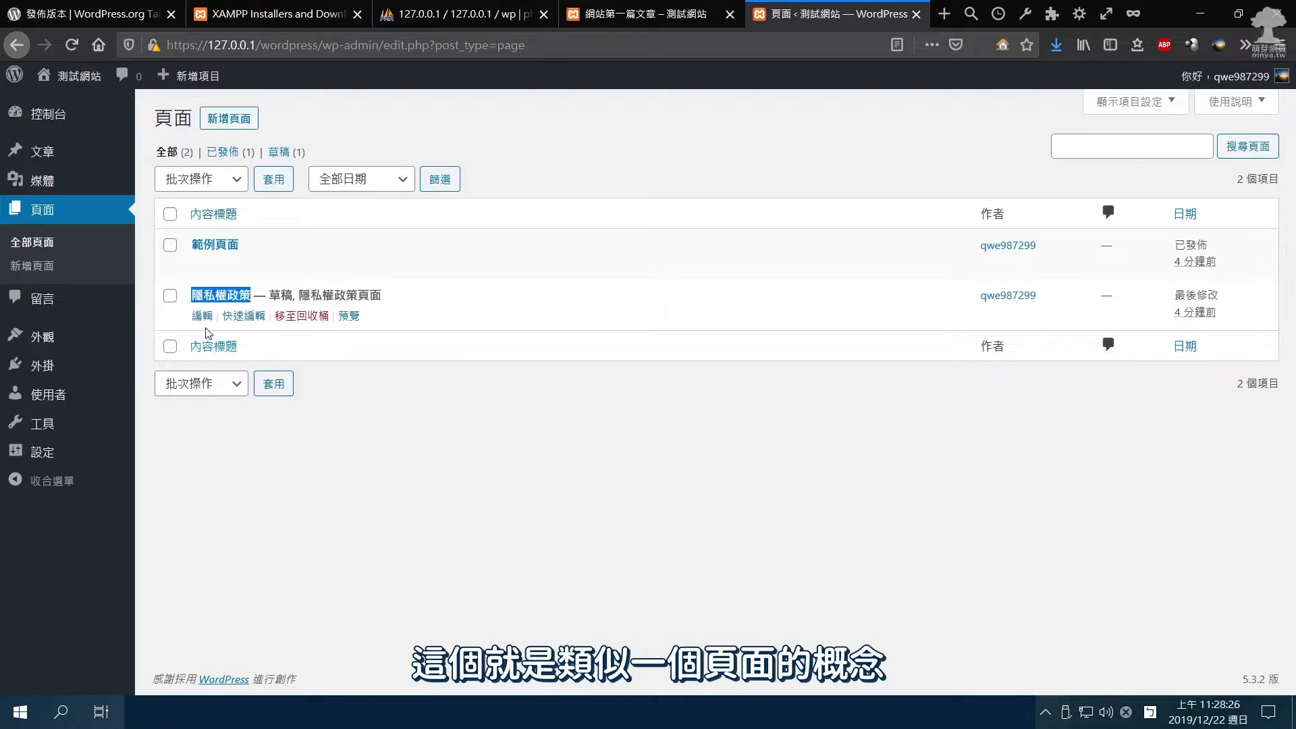
click(422, 309)
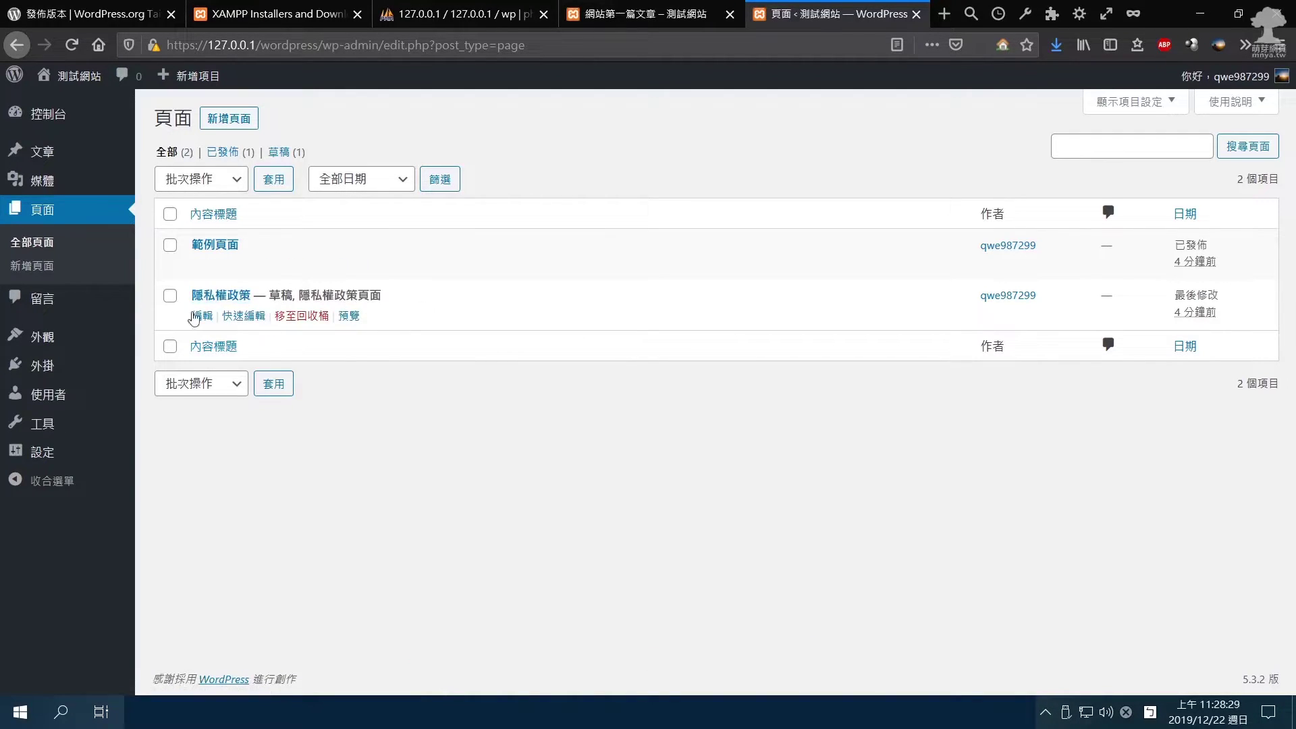
click(44, 268)
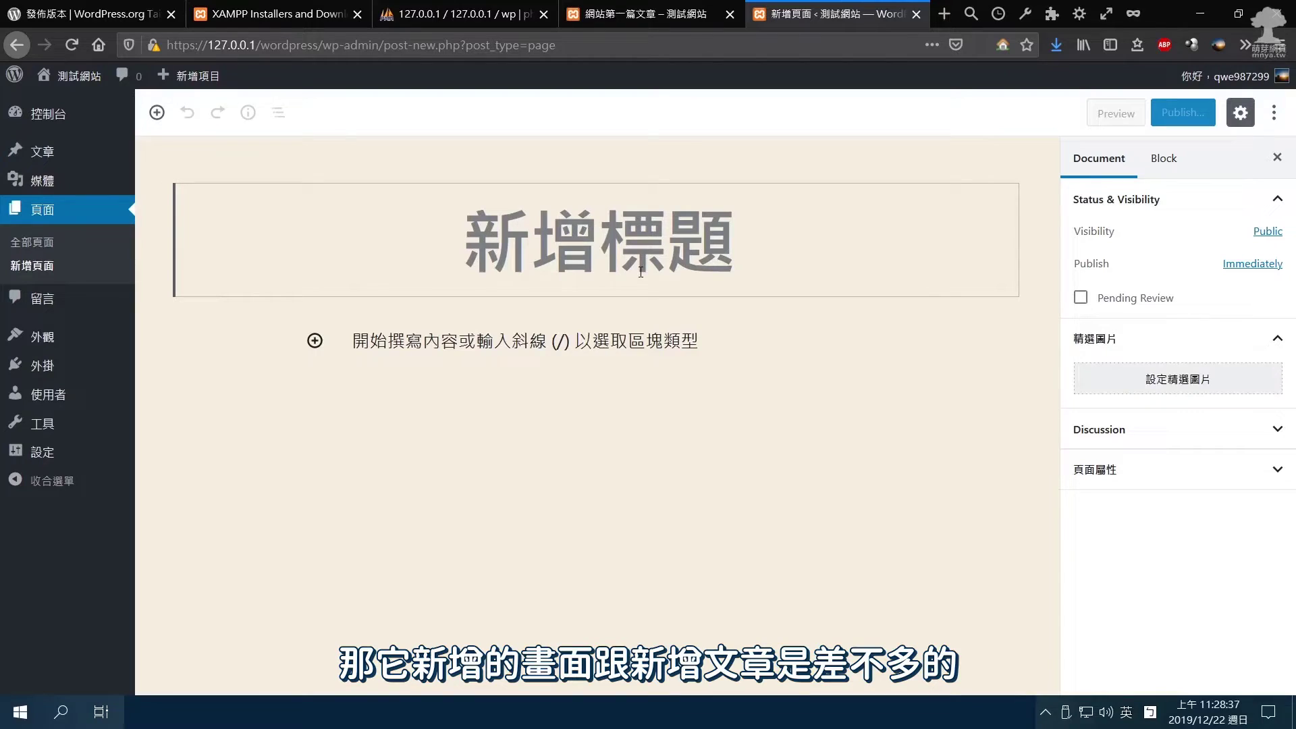
View the comment management page and browse the installed themes, including the option to install another theme
click(36, 302)
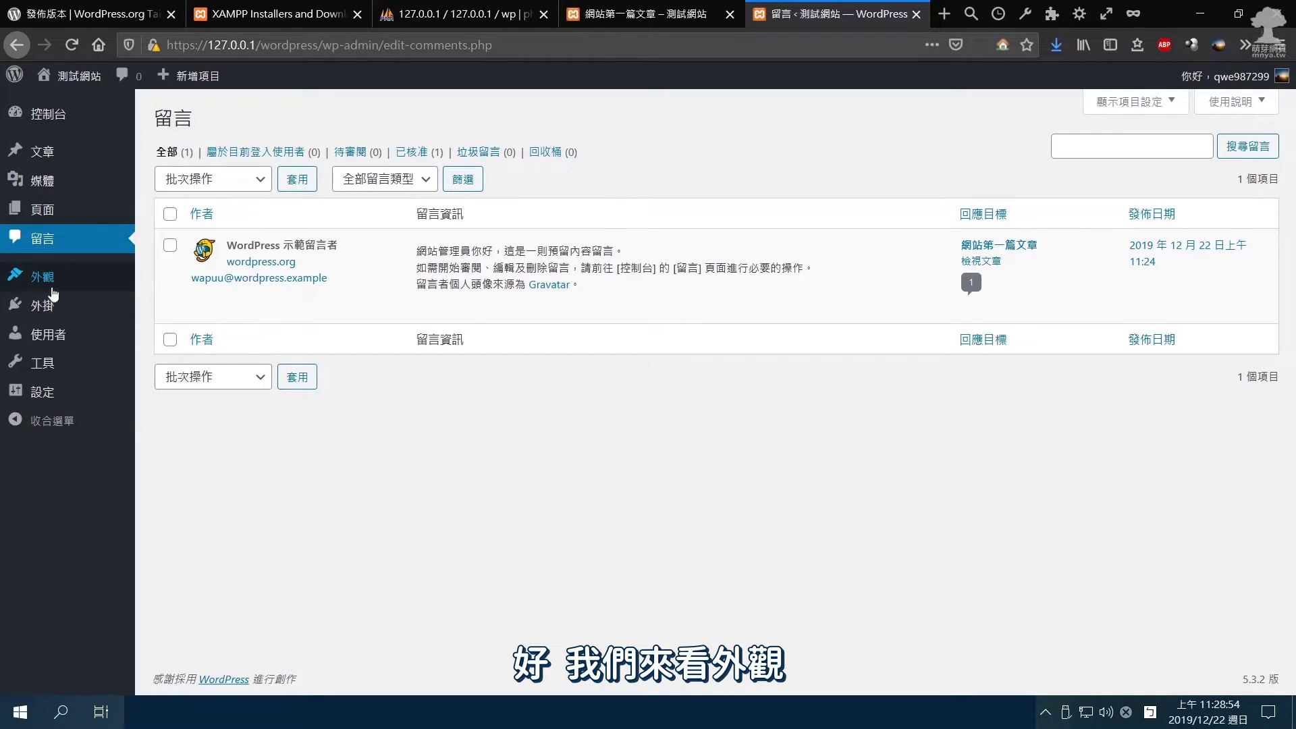
mouse_move(40, 284)
click(173, 280)
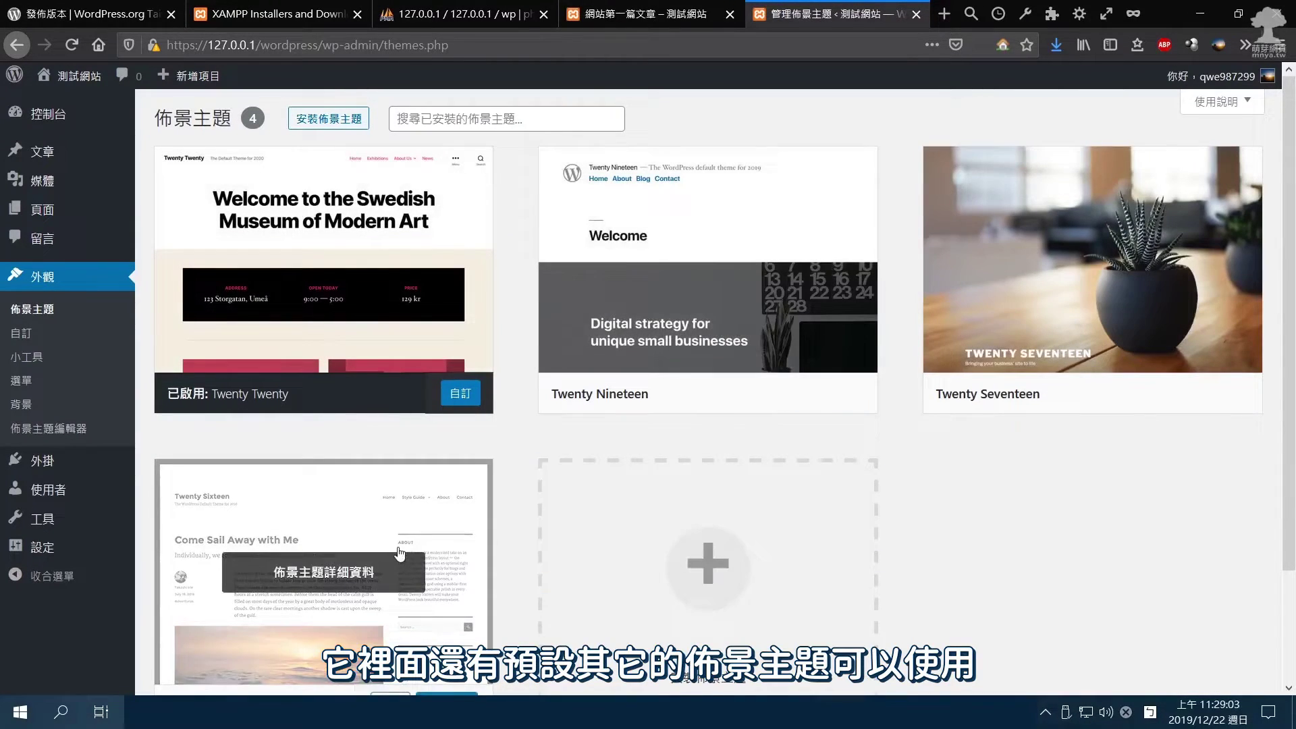
scroll(357, 540, down, 2)
scroll(766, 448, up, 3)
scroll(650, 480, down, 3)
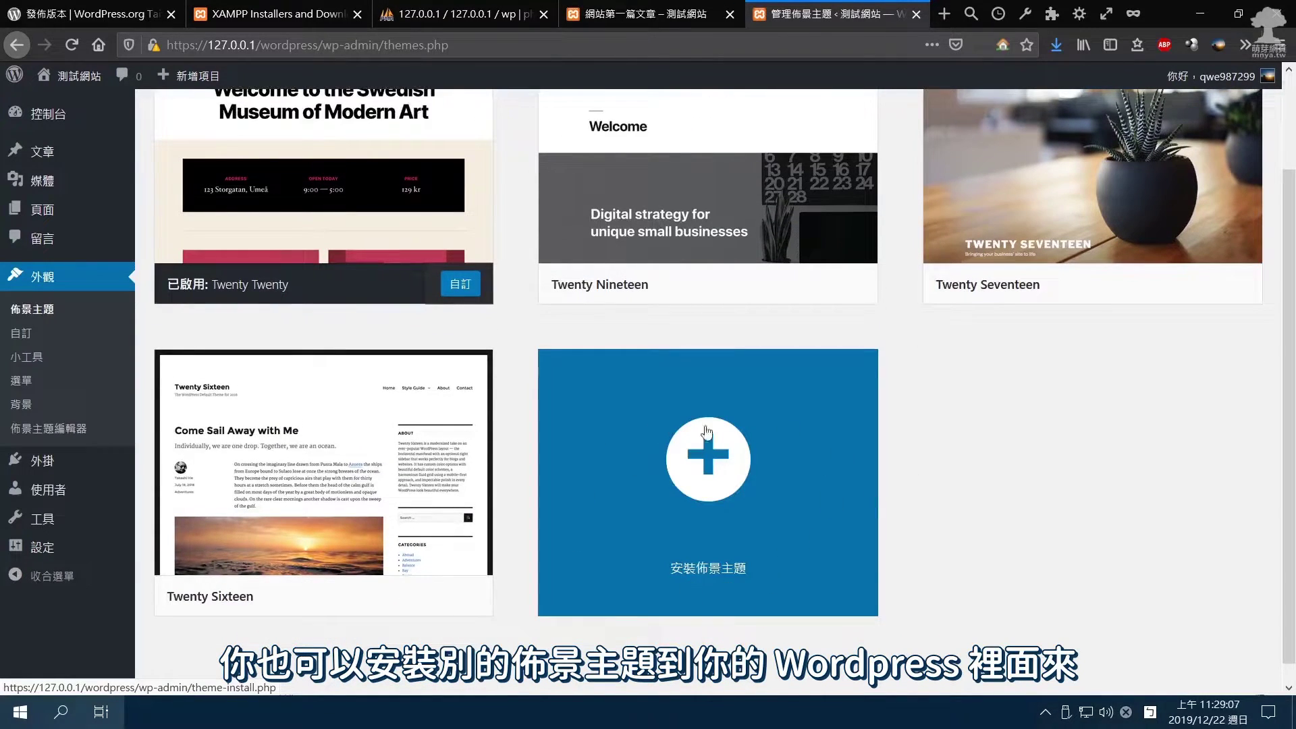
scroll(756, 422, up, 2)
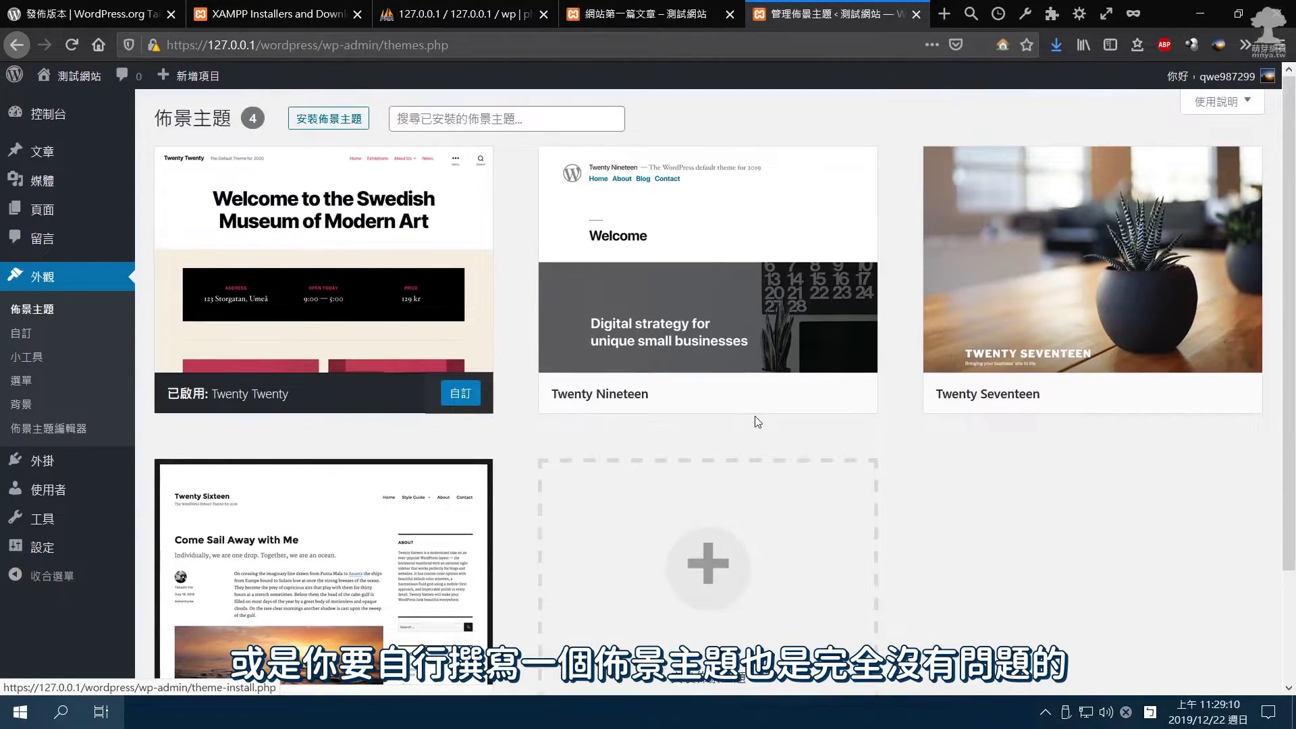
scroll(754, 416, down, 2)
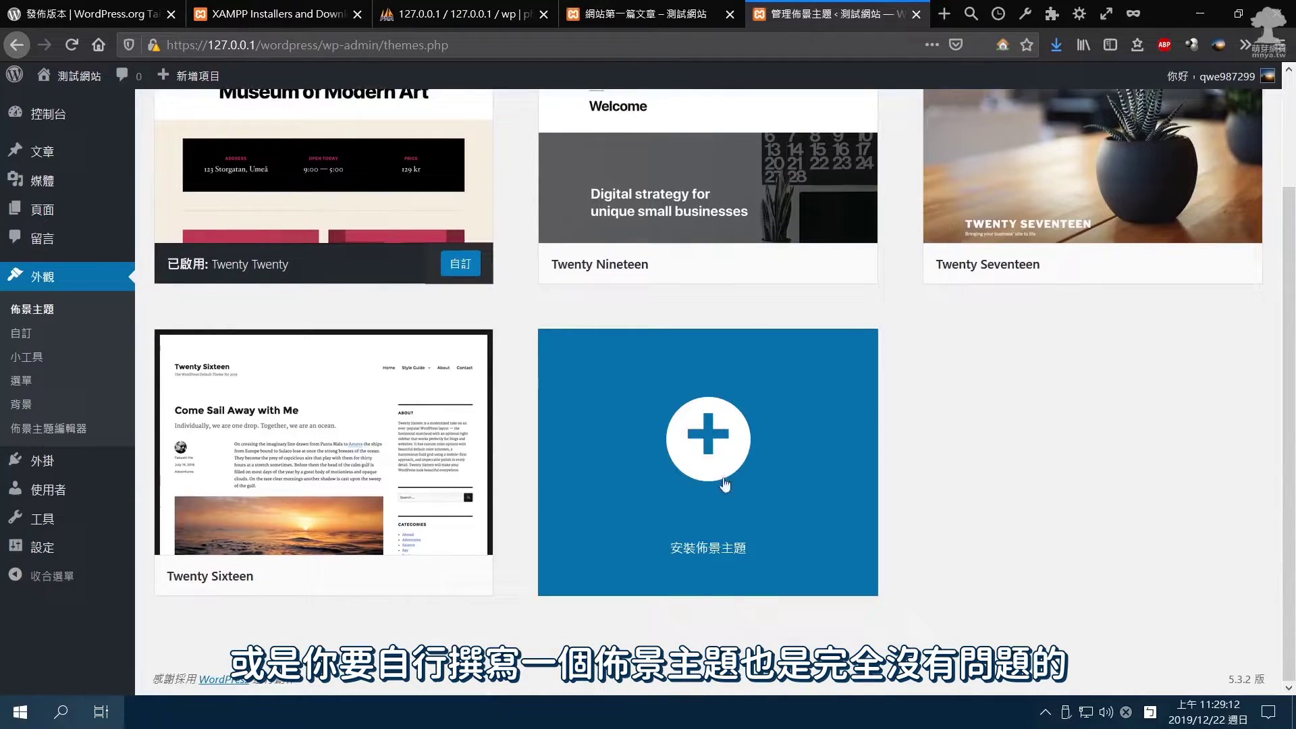
scroll(681, 437, up, 2)
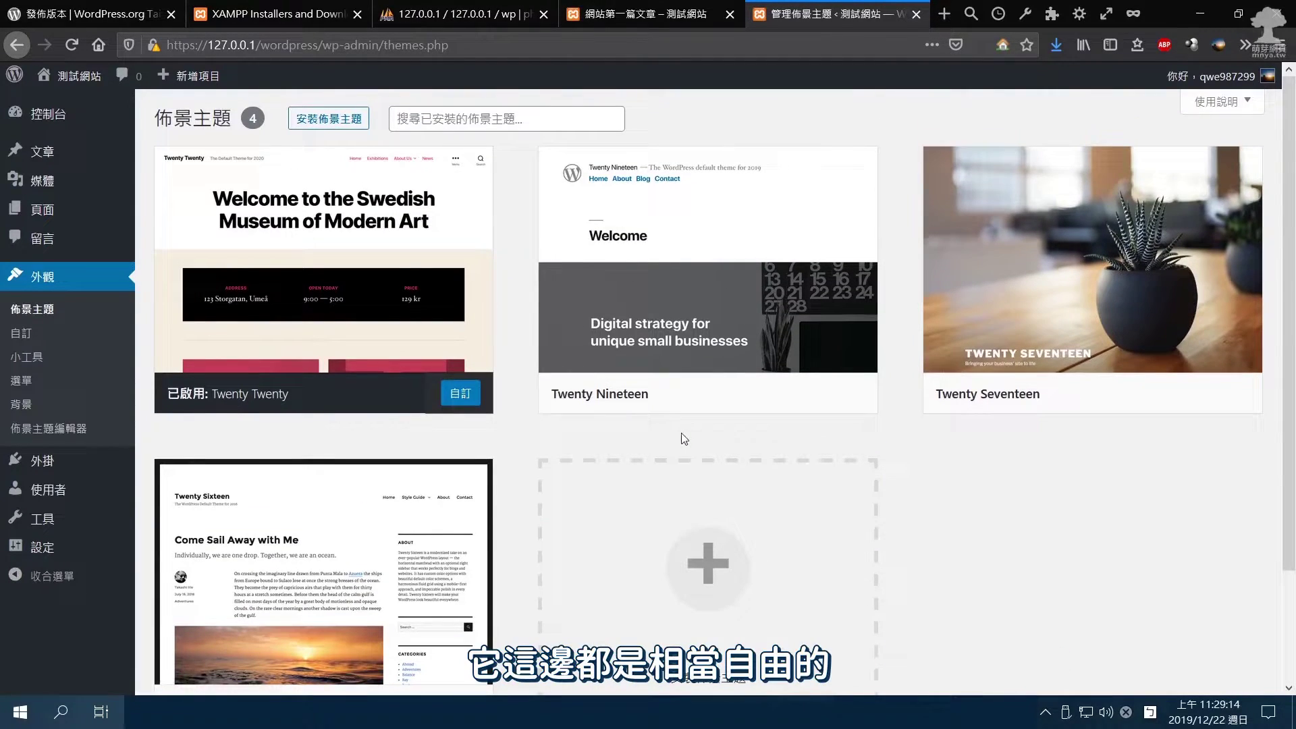
Open the theme customizer (自訂) for Twenty Twenty to view its setting sections and preview, and return to the themes page
click(19, 336)
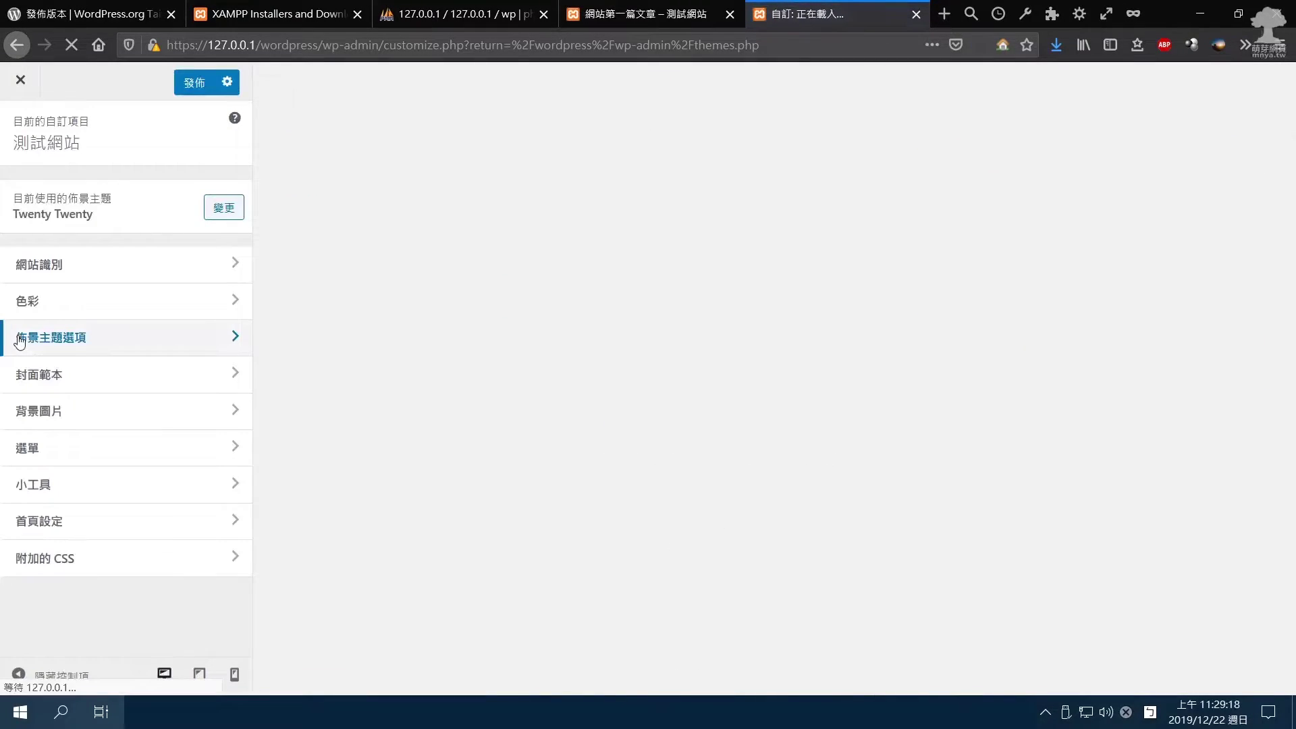
scroll(670, 320, down, 2)
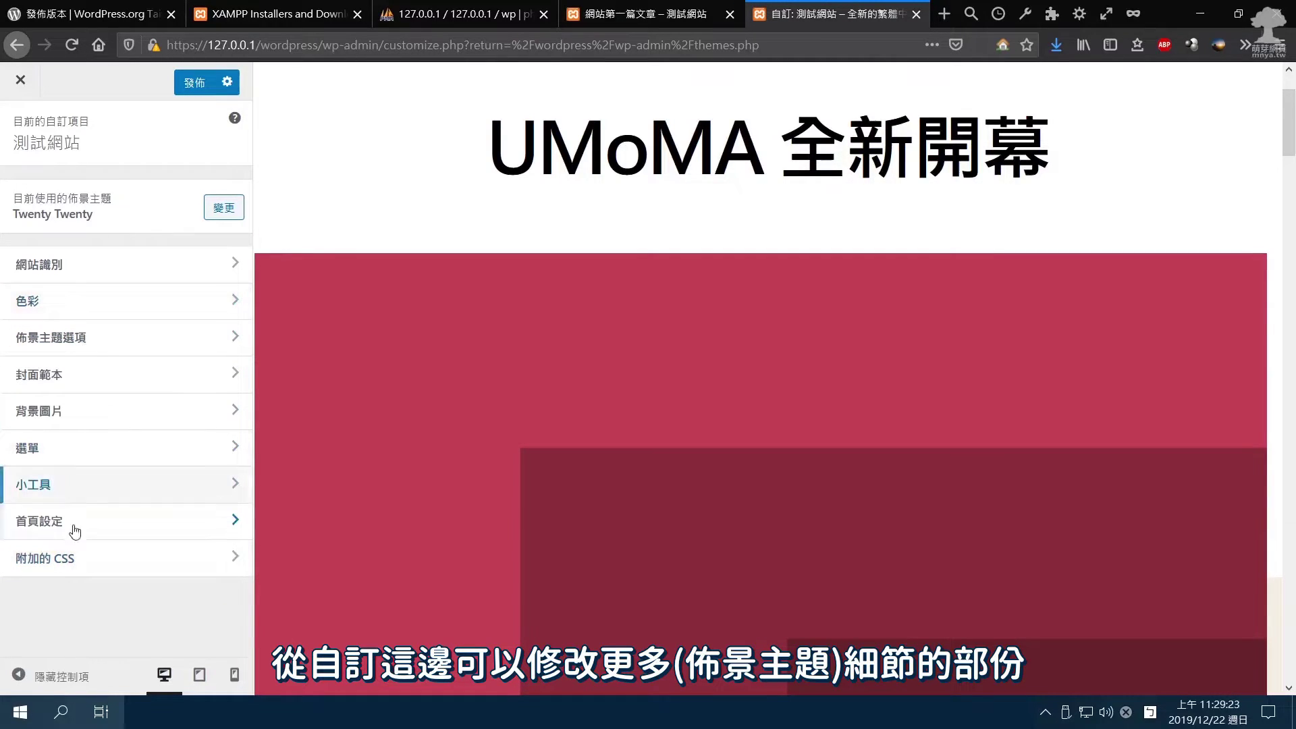
click(17, 82)
click(655, 327)
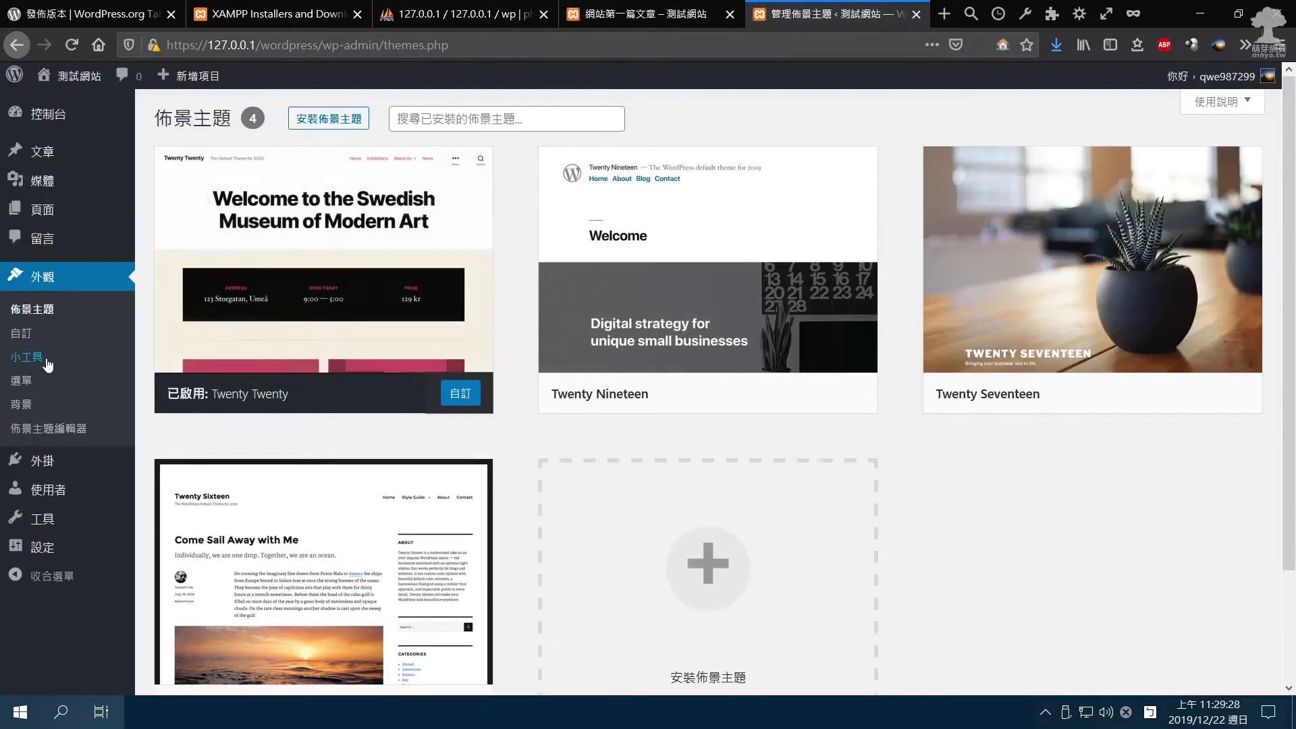
Open the widgets page (小工具), browse the available widgets and expand the 頁尾 2 area to show its contents
click(46, 363)
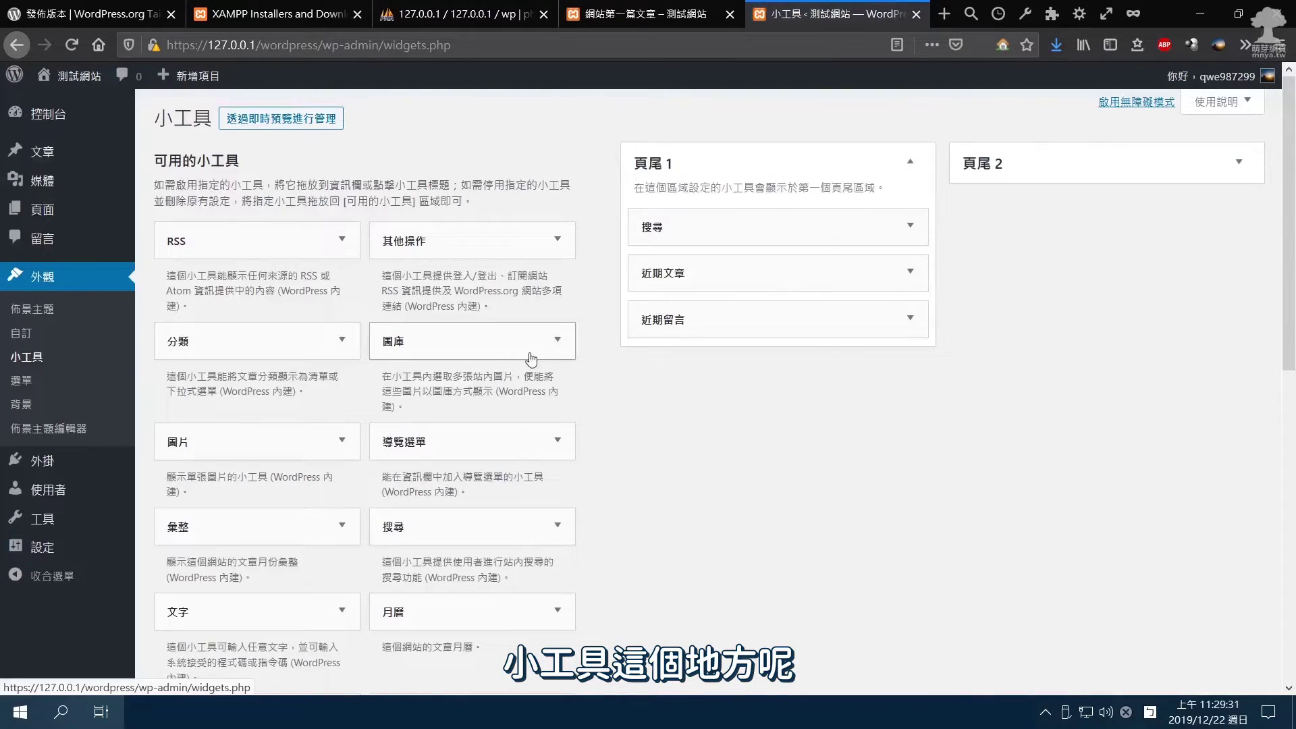
scroll(532, 359, down, 7)
scroll(347, 338, up, 7)
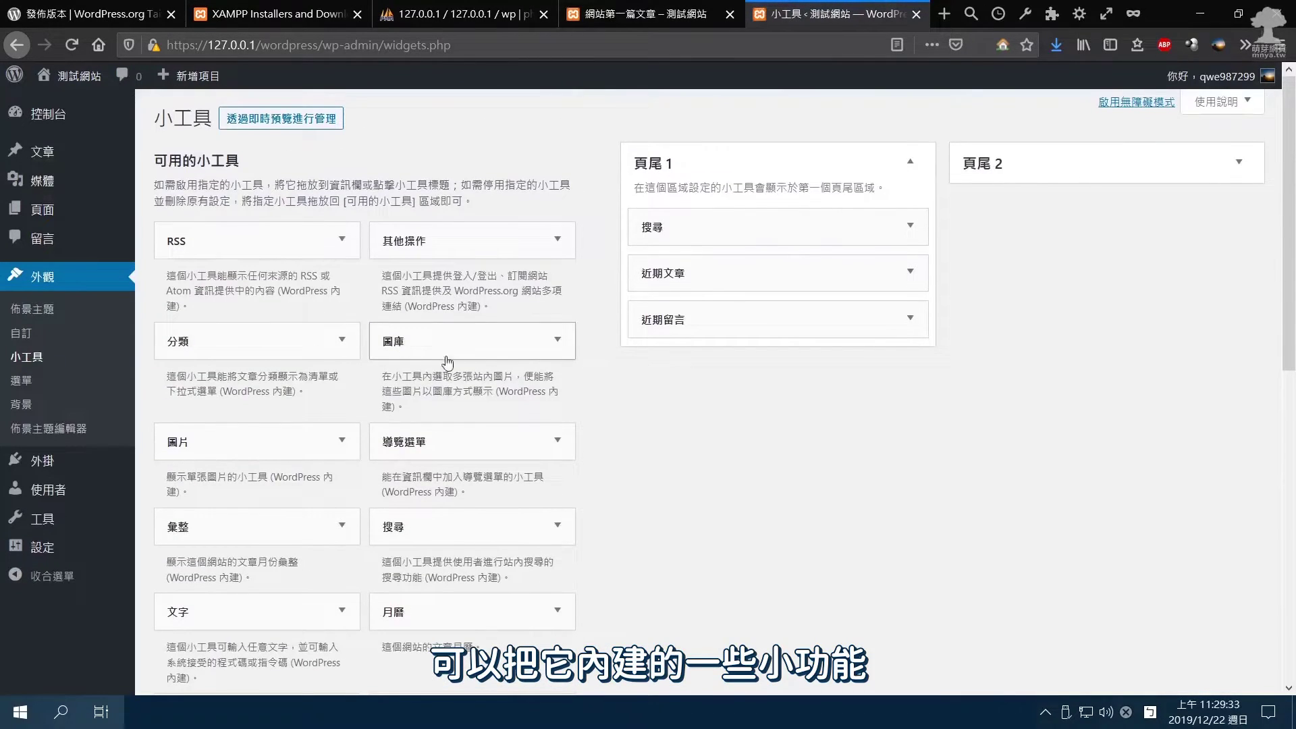
click(1004, 172)
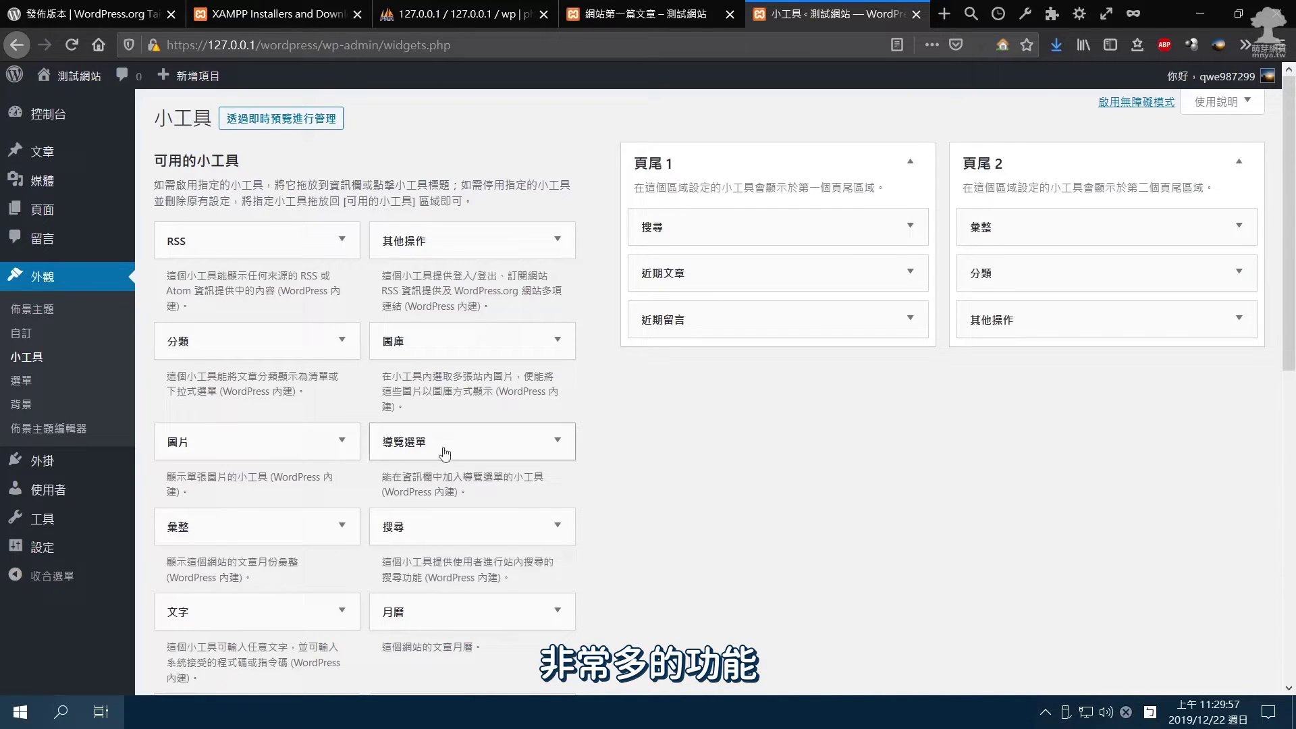
scroll(390, 448, down, 2)
scroll(391, 448, up, 2)
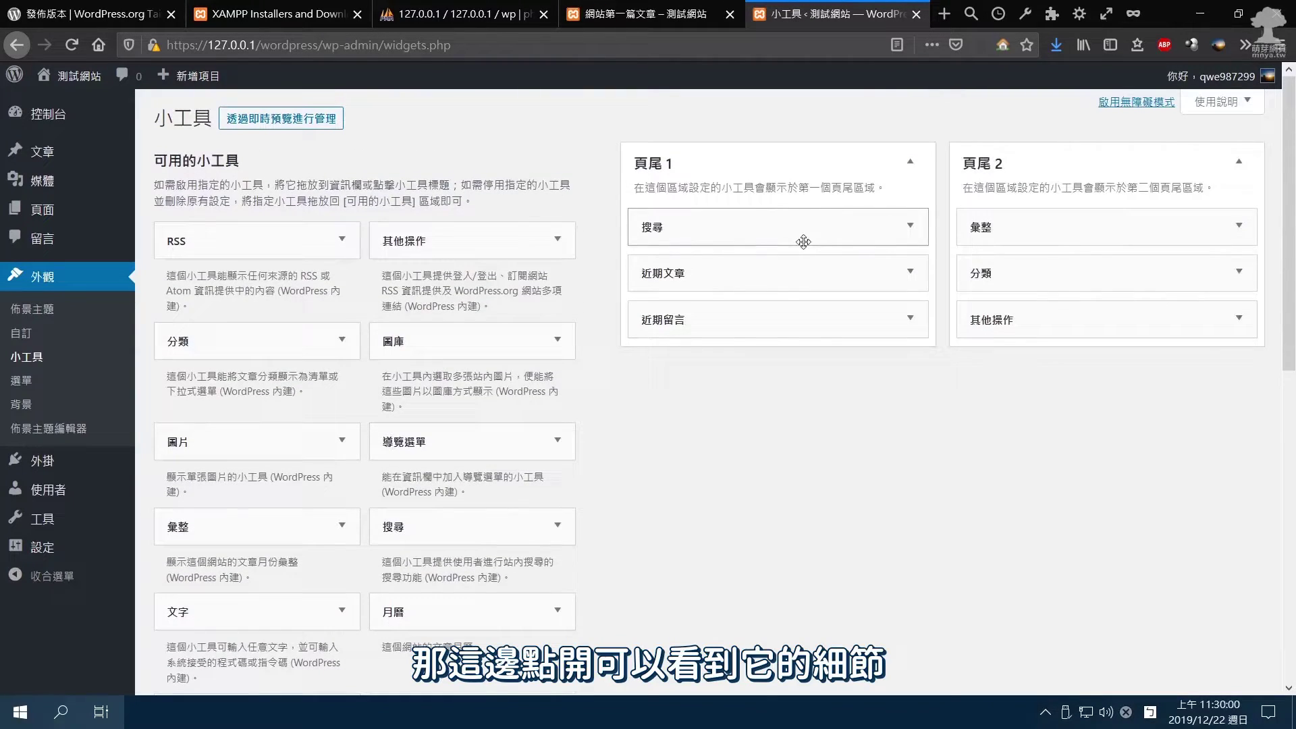
Expand the 搜尋 widget in 頁尾 1 to inspect its title (標題) setting, and collapse it again
click(912, 227)
click(709, 285)
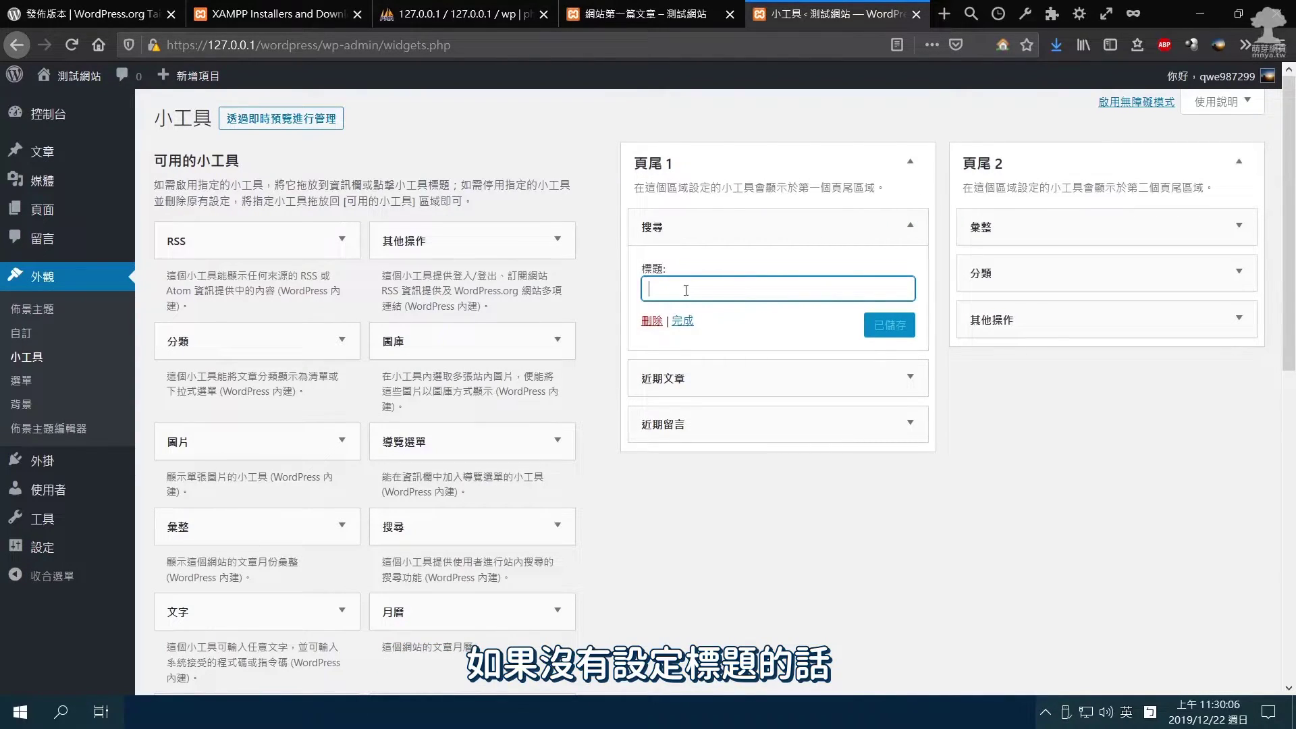
click(911, 228)
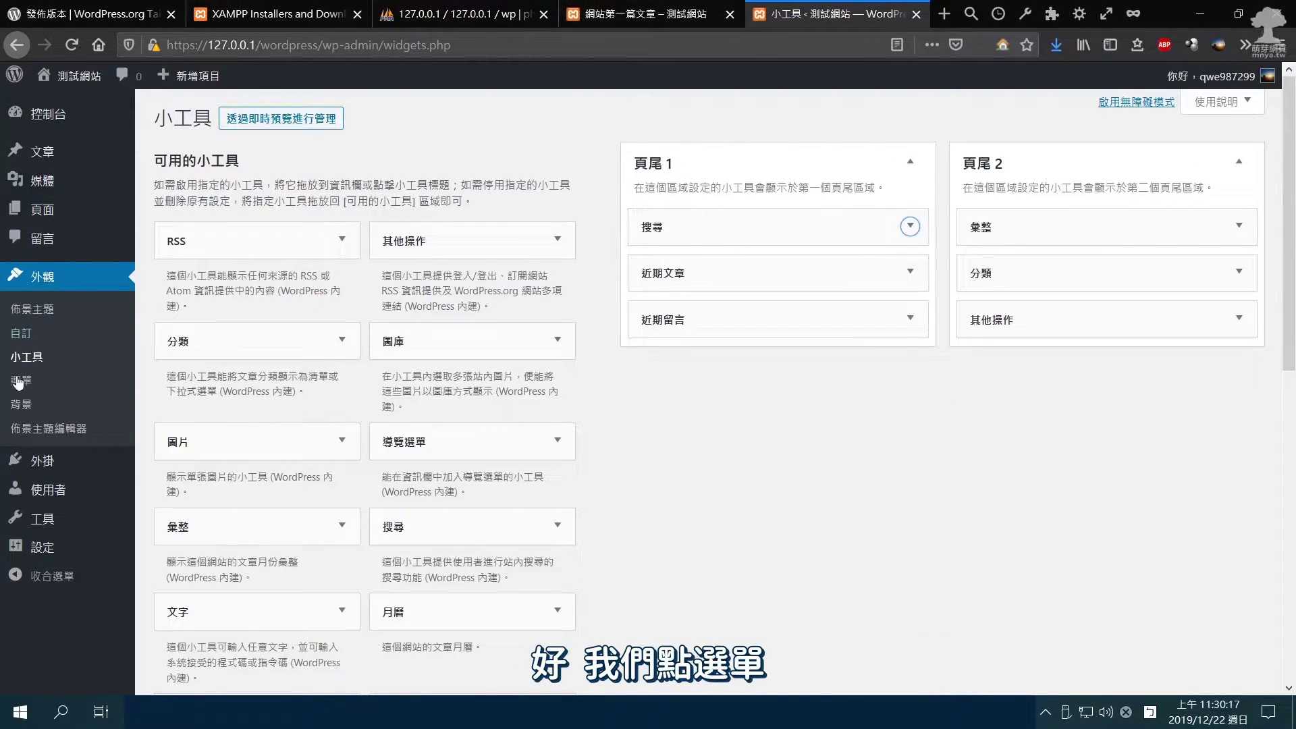
View the menu creation page (選單) and the theme's background image (背景圖片) setting, and leave the customizer
click(19, 382)
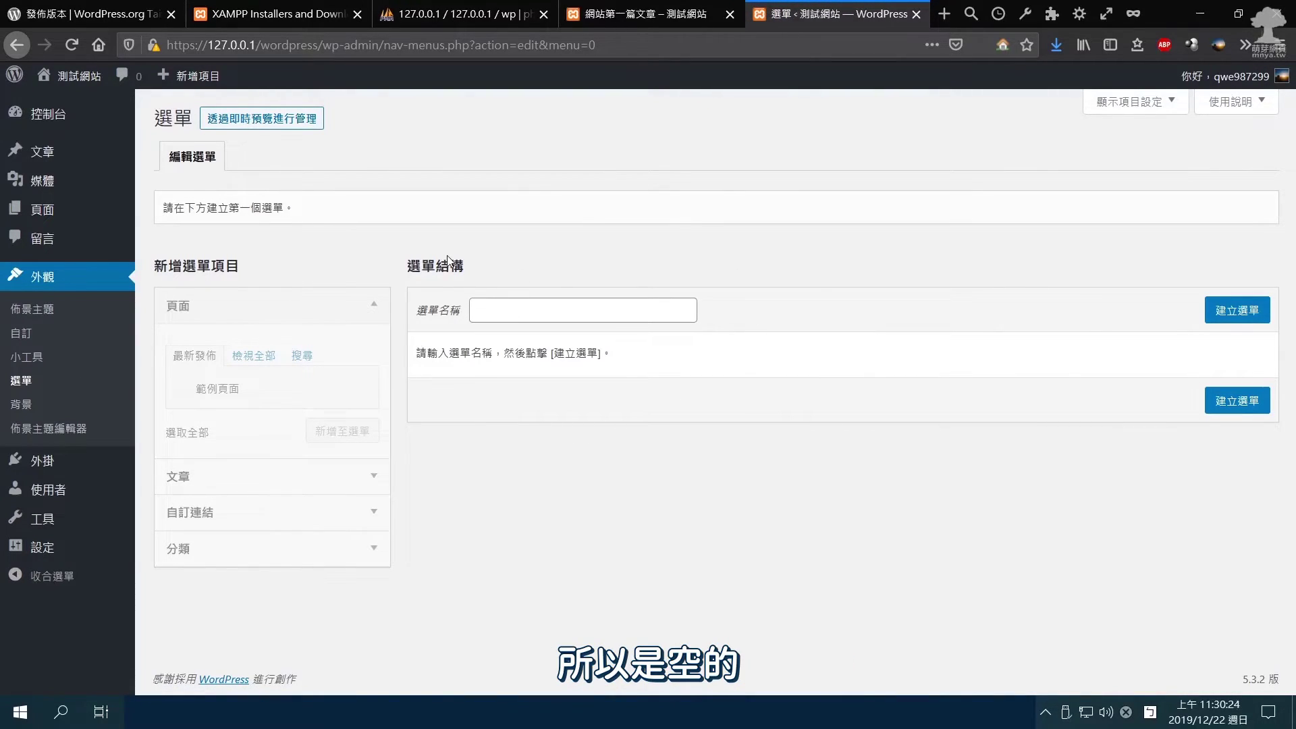
click(490, 314)
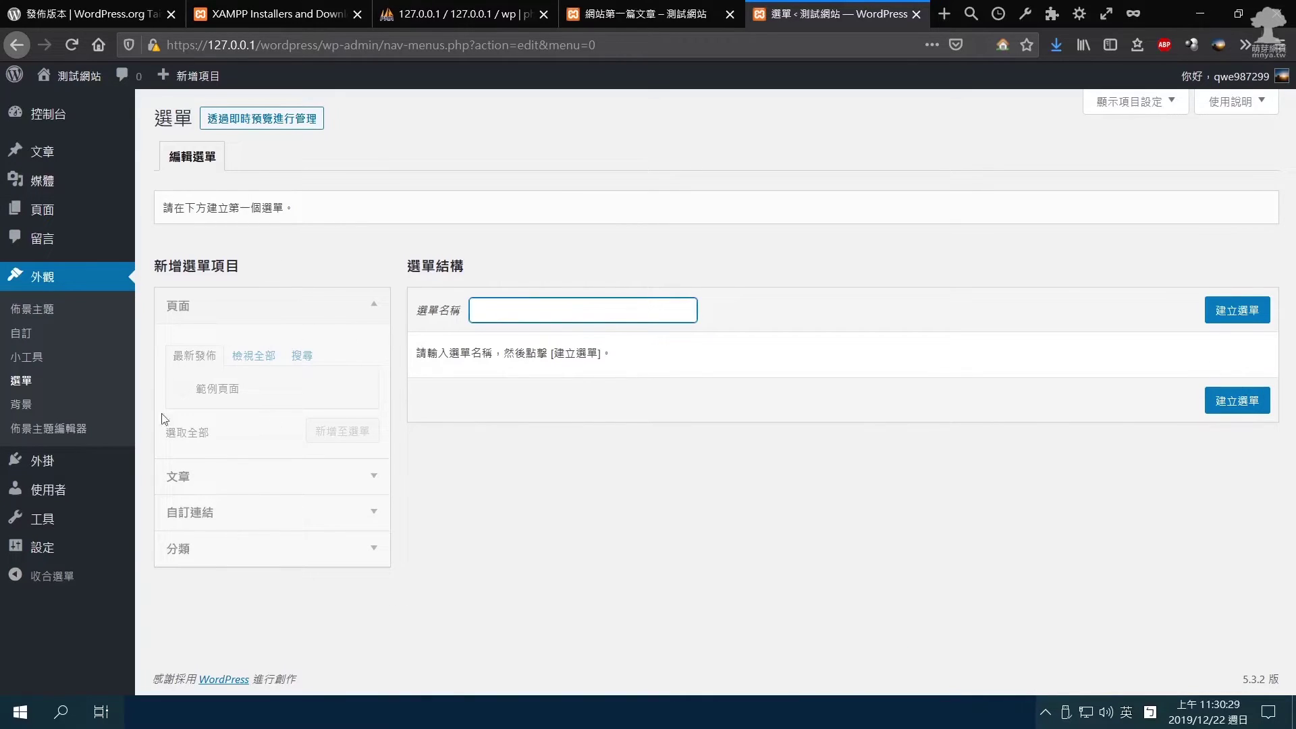
click(18, 405)
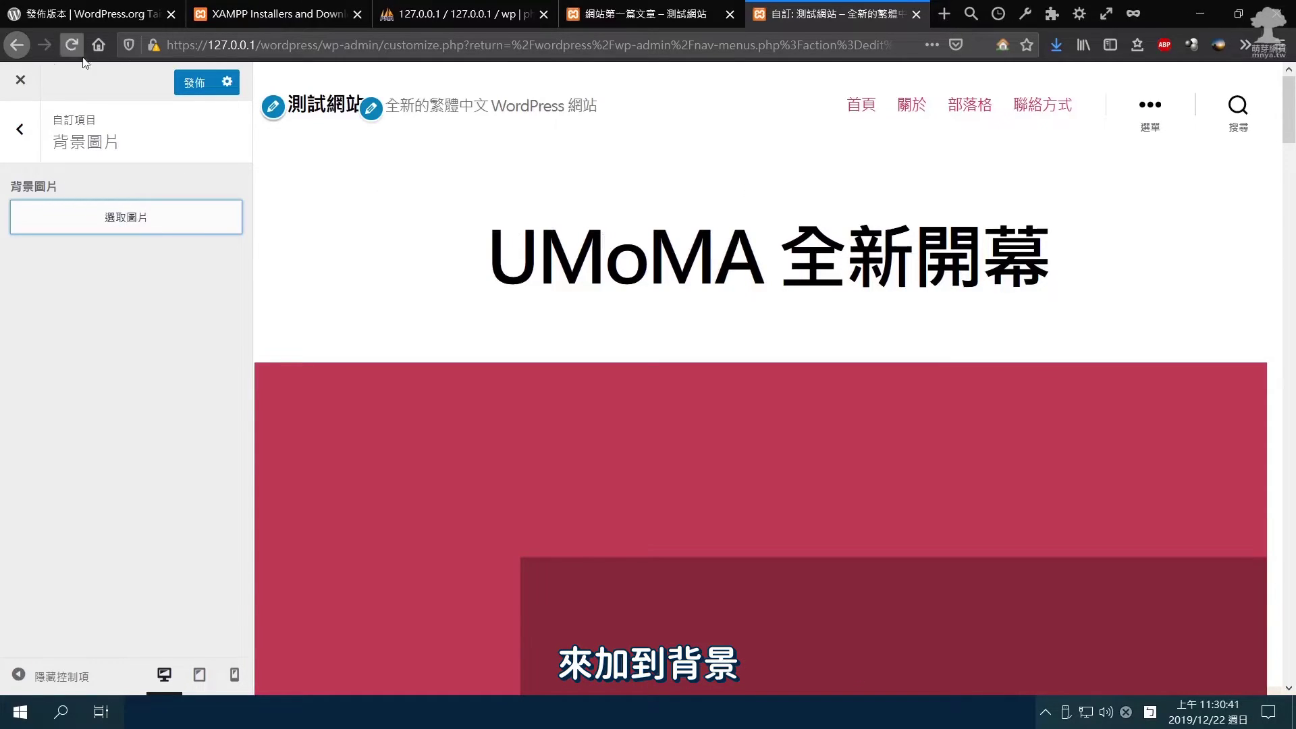
click(20, 80)
click(655, 328)
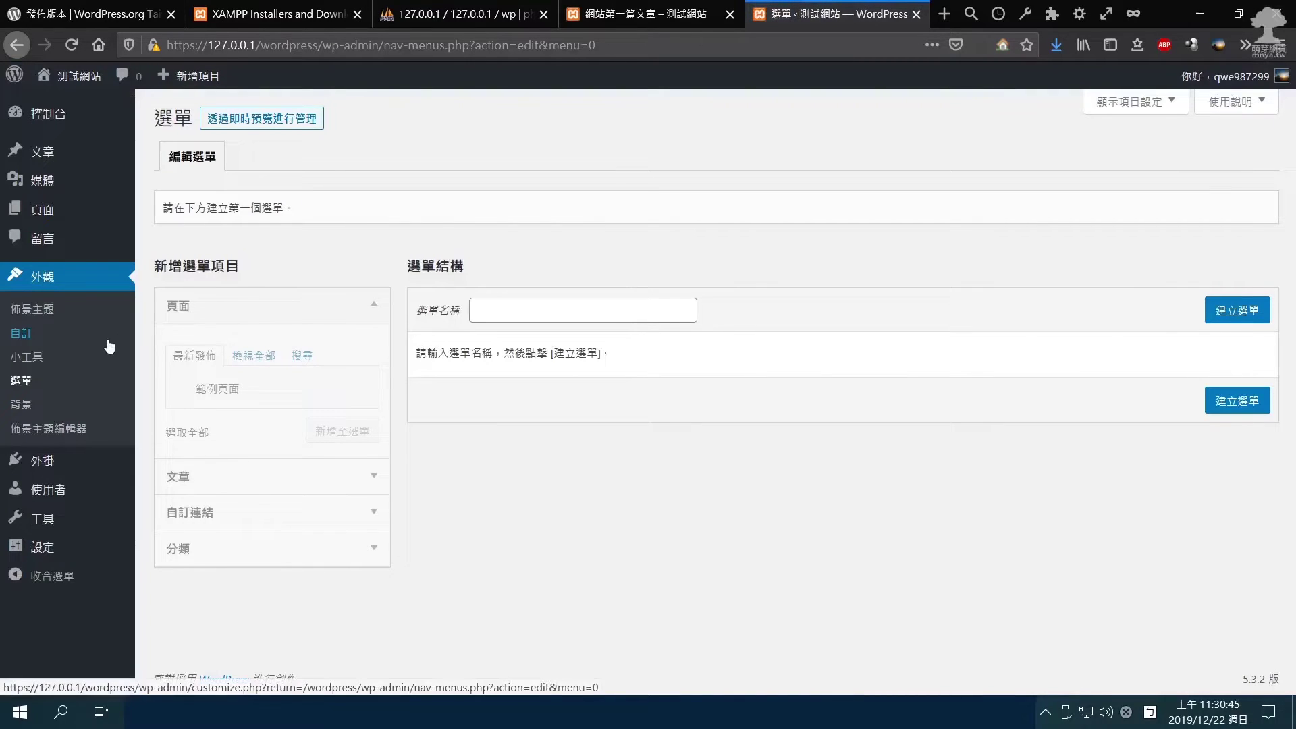
Browse the featured plugins and the keyword search on the plugin installation page, and view the list of installed plugins
mouse_move(97, 465)
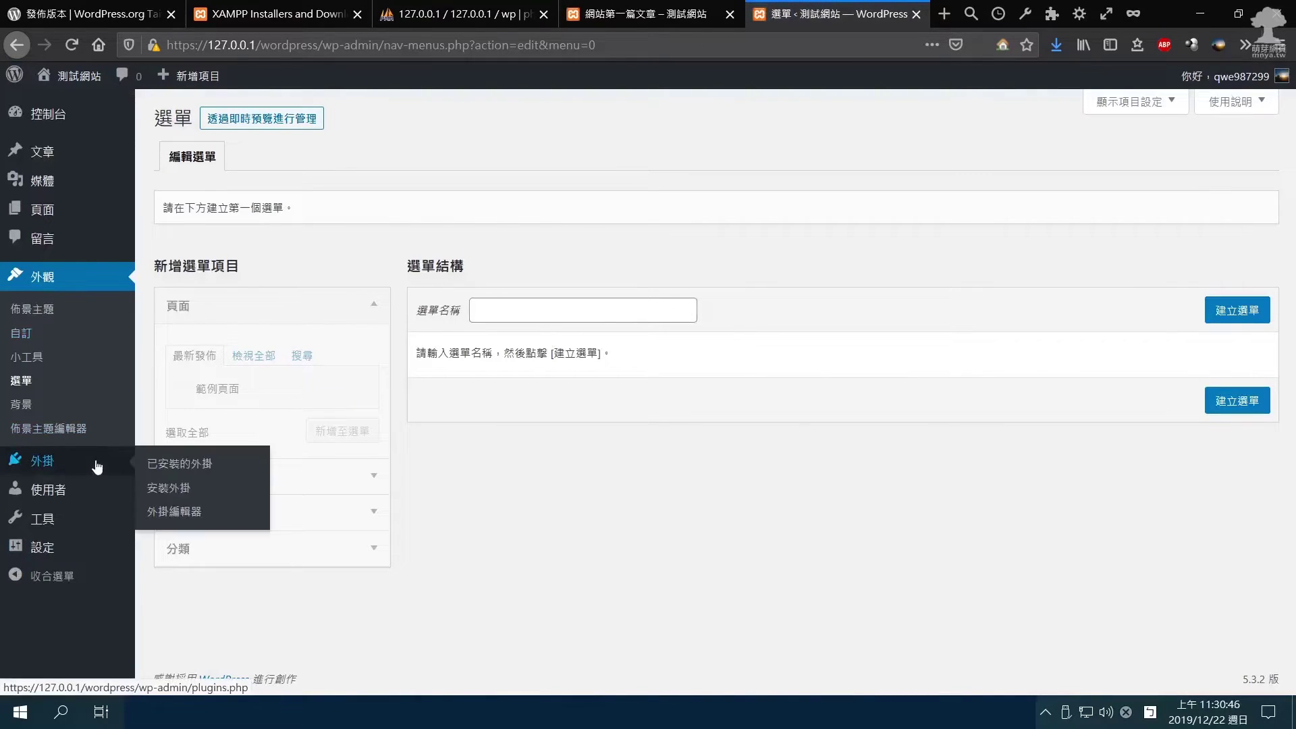
click(170, 492)
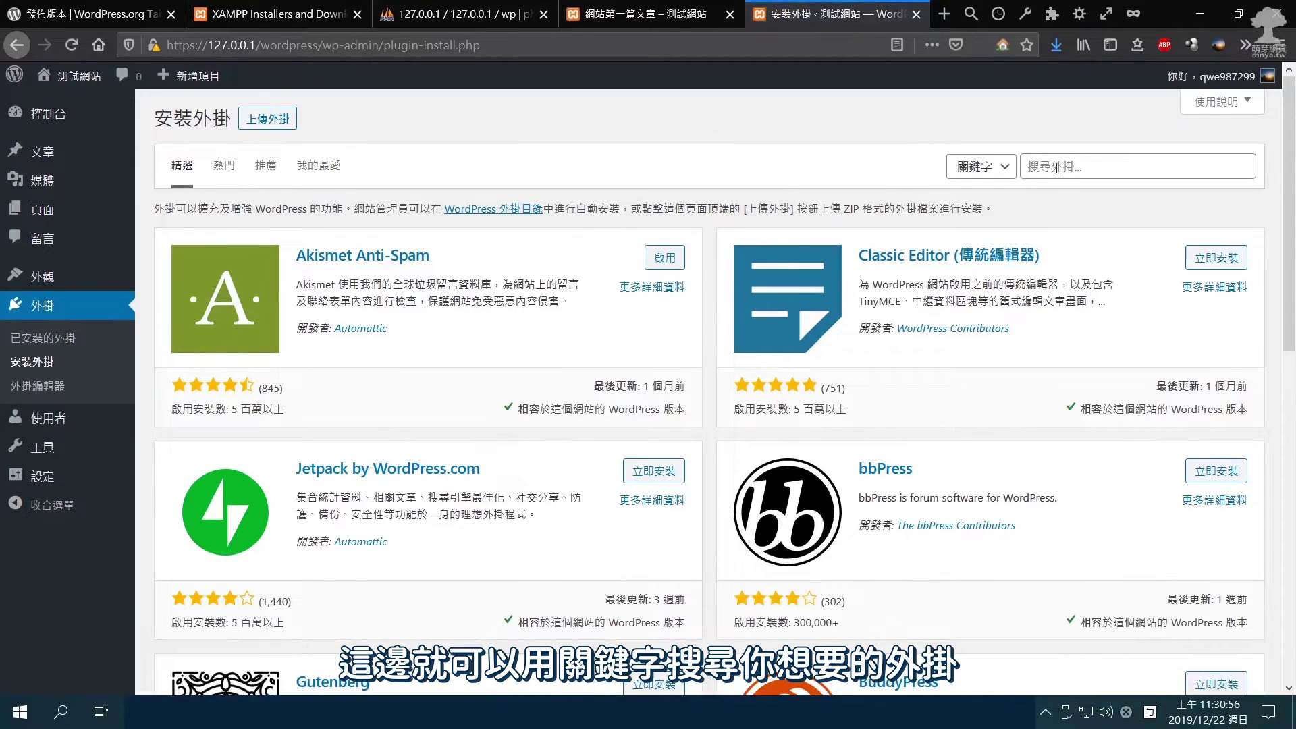
click(1085, 166)
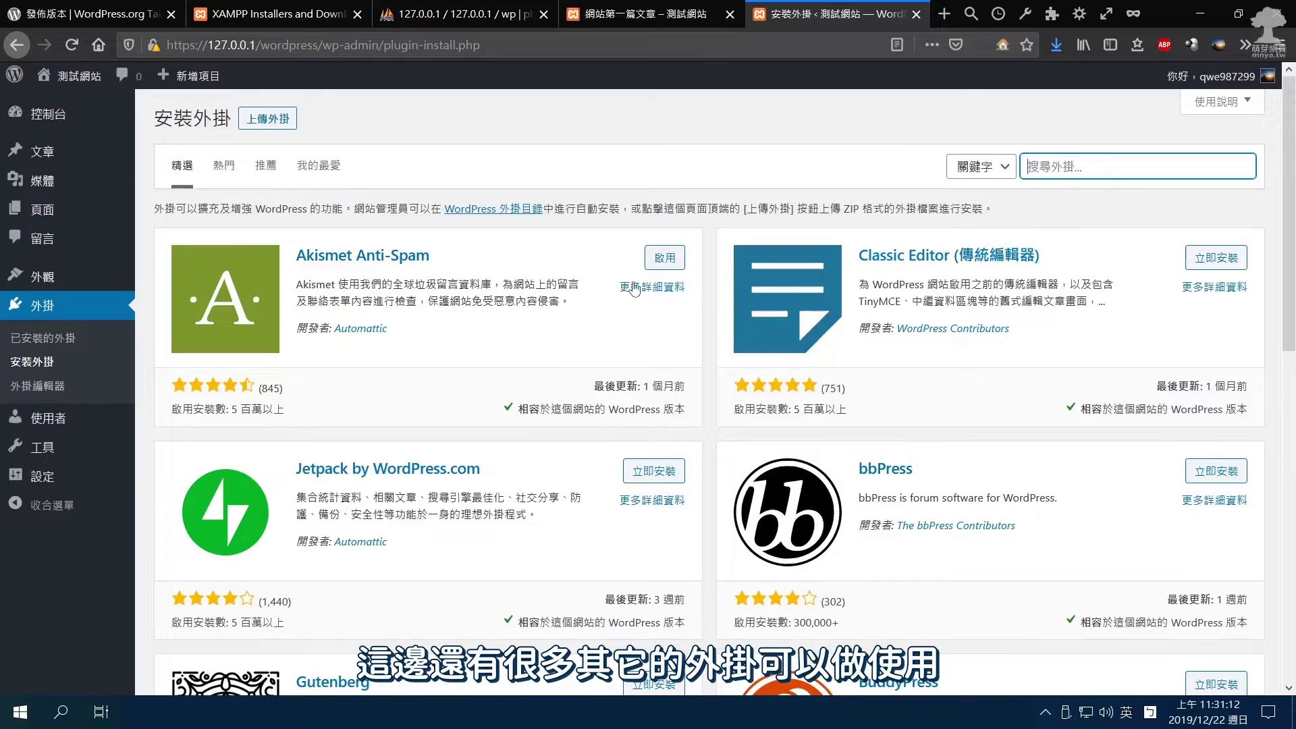
scroll(574, 324, down, 2)
scroll(530, 327, down, 6)
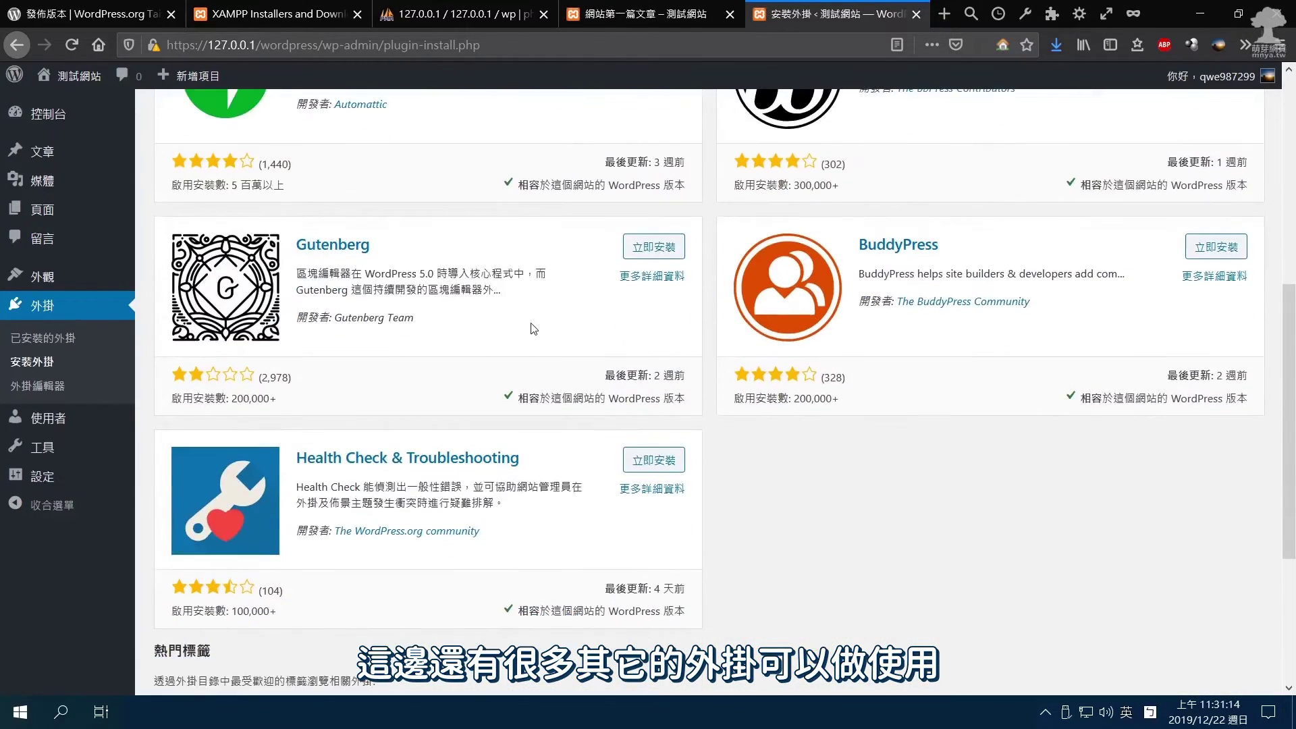
scroll(535, 326, up, 8)
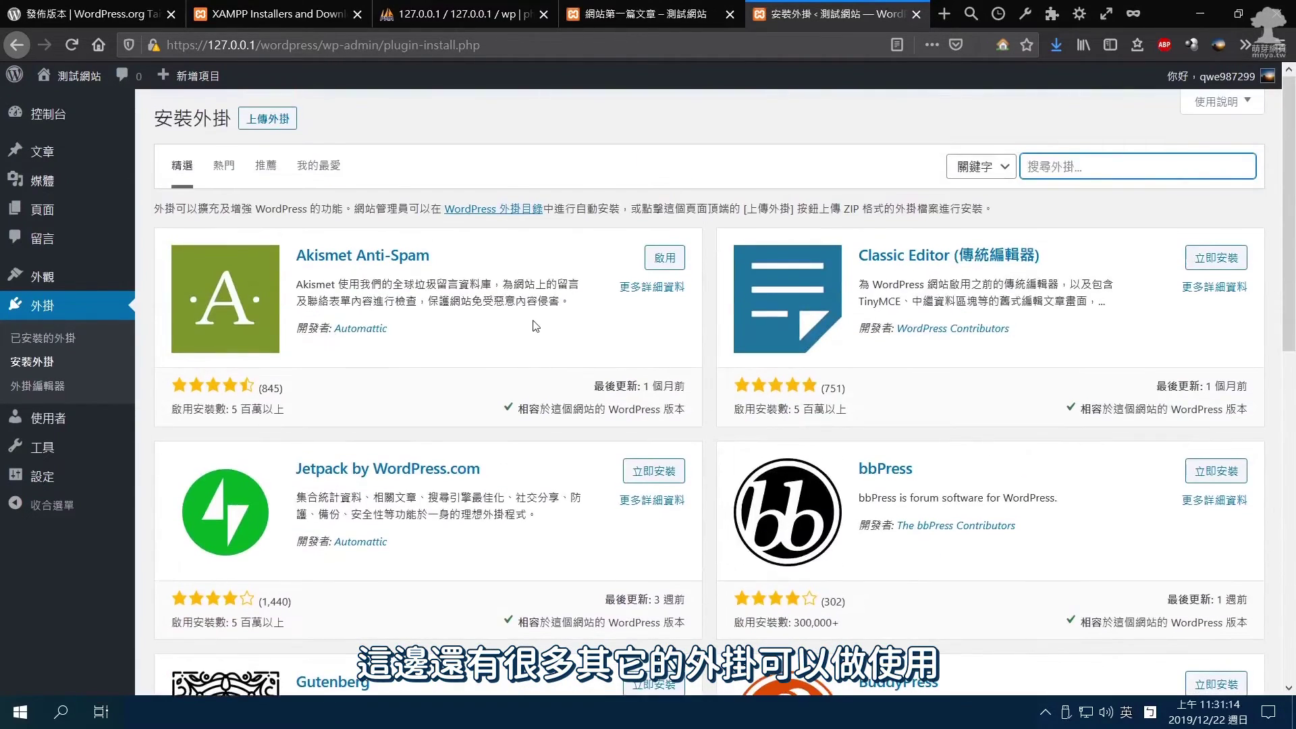
click(30, 340)
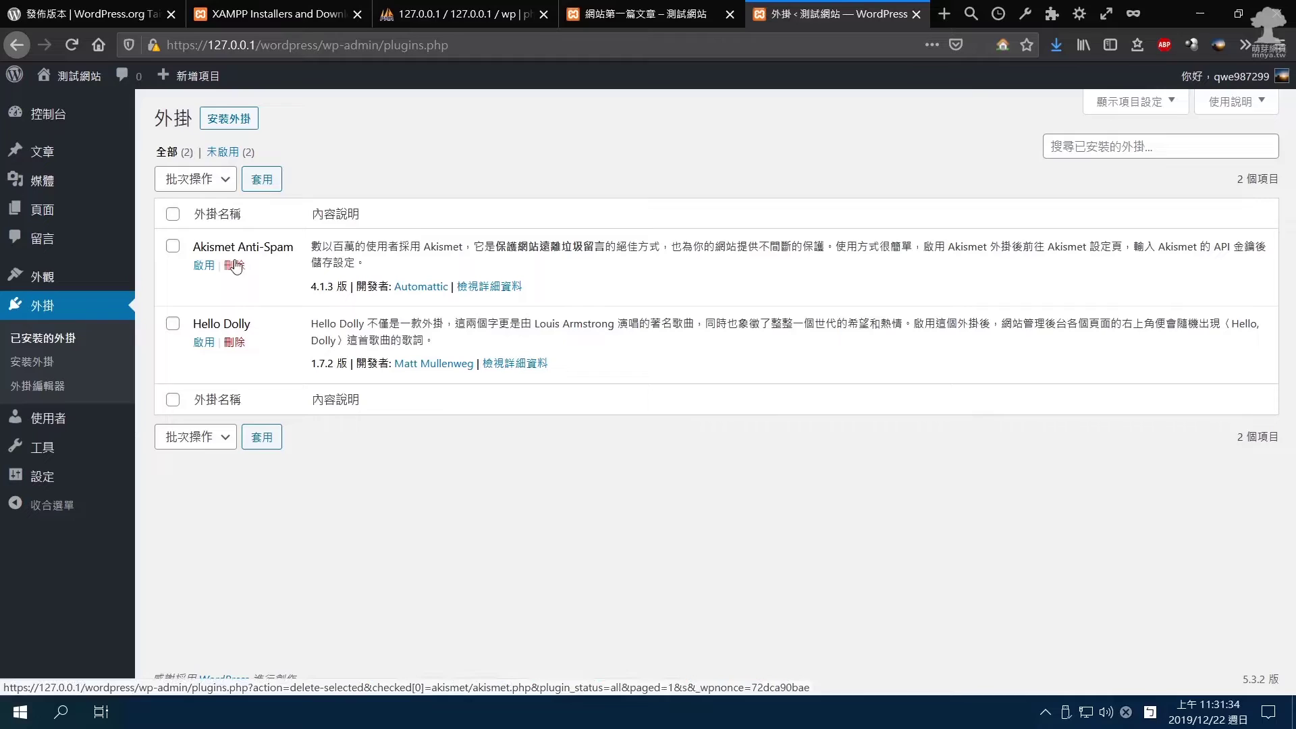
View the list of all users and open the new-user form to inspect its username and e-mail fields
mouse_move(101, 420)
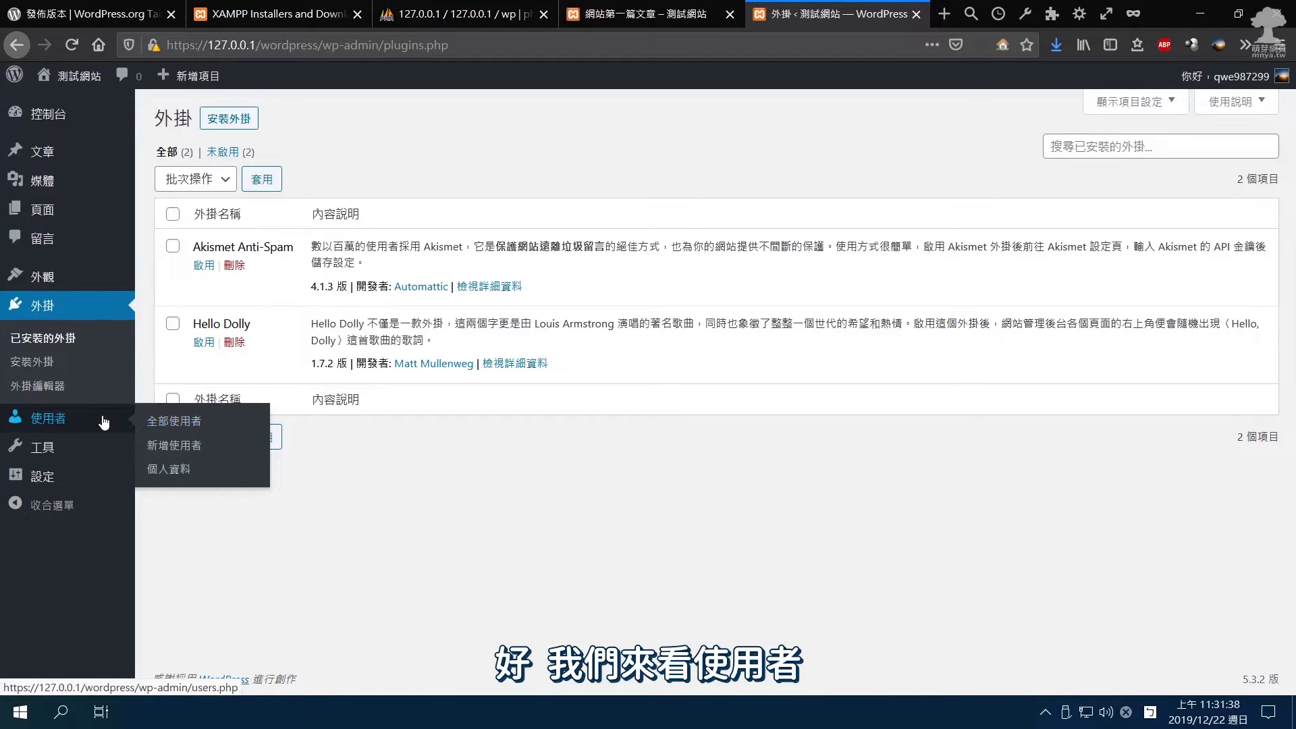
click(200, 422)
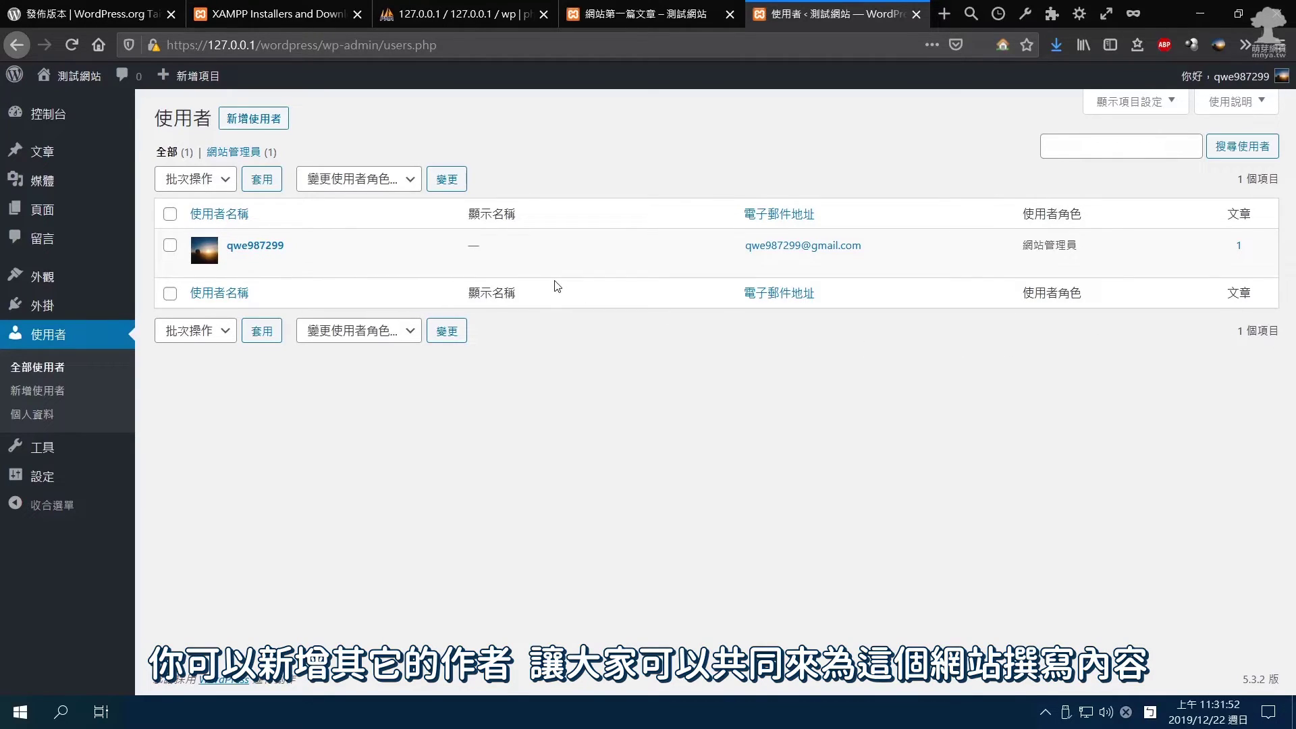
click(263, 118)
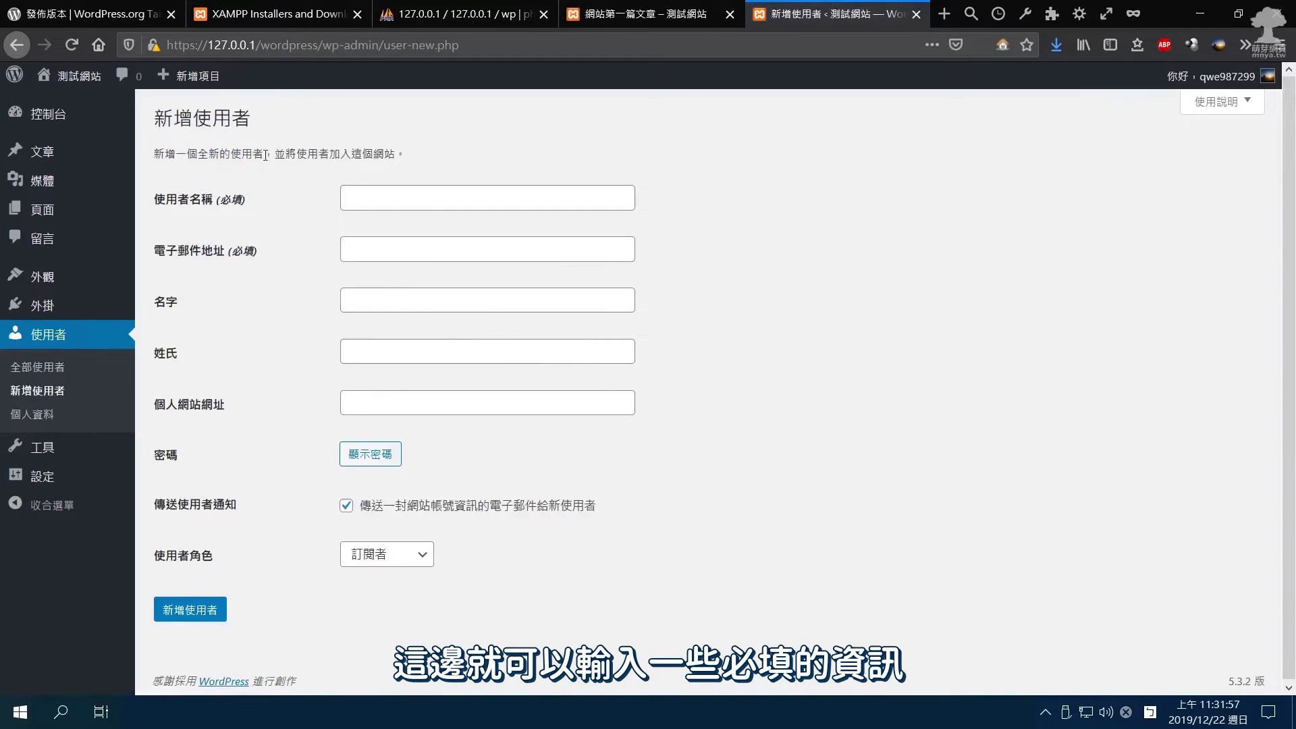
click(365, 195)
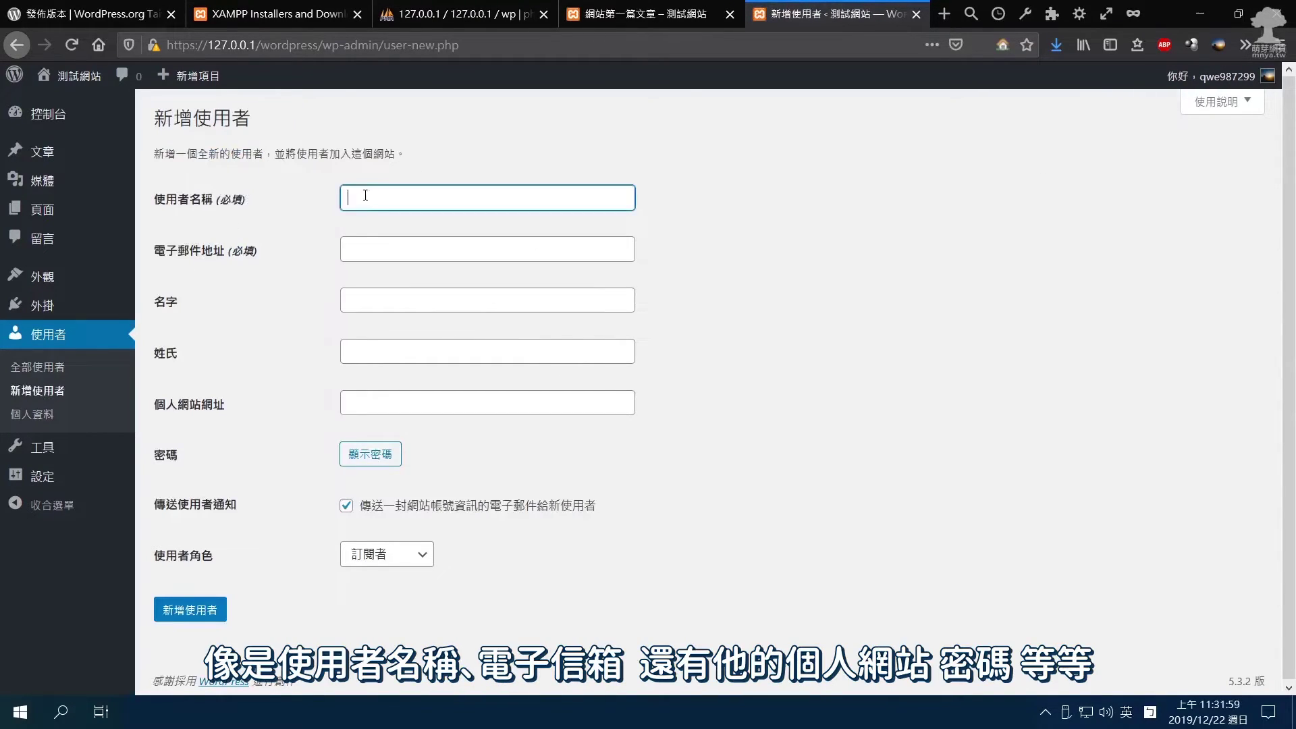
click(362, 249)
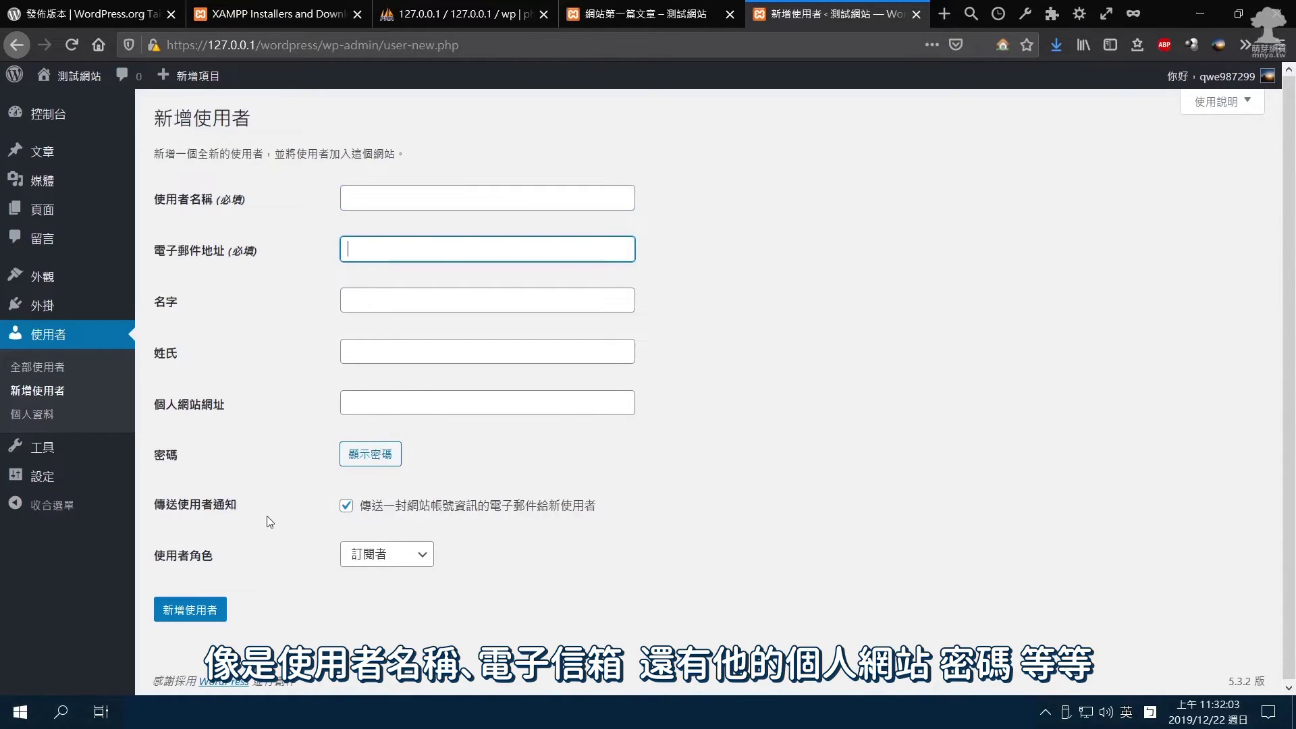
Examine the roles offered under 使用者角色 in the new-user form, leaving 訂閱者 selected
click(422, 554)
click(482, 553)
click(424, 556)
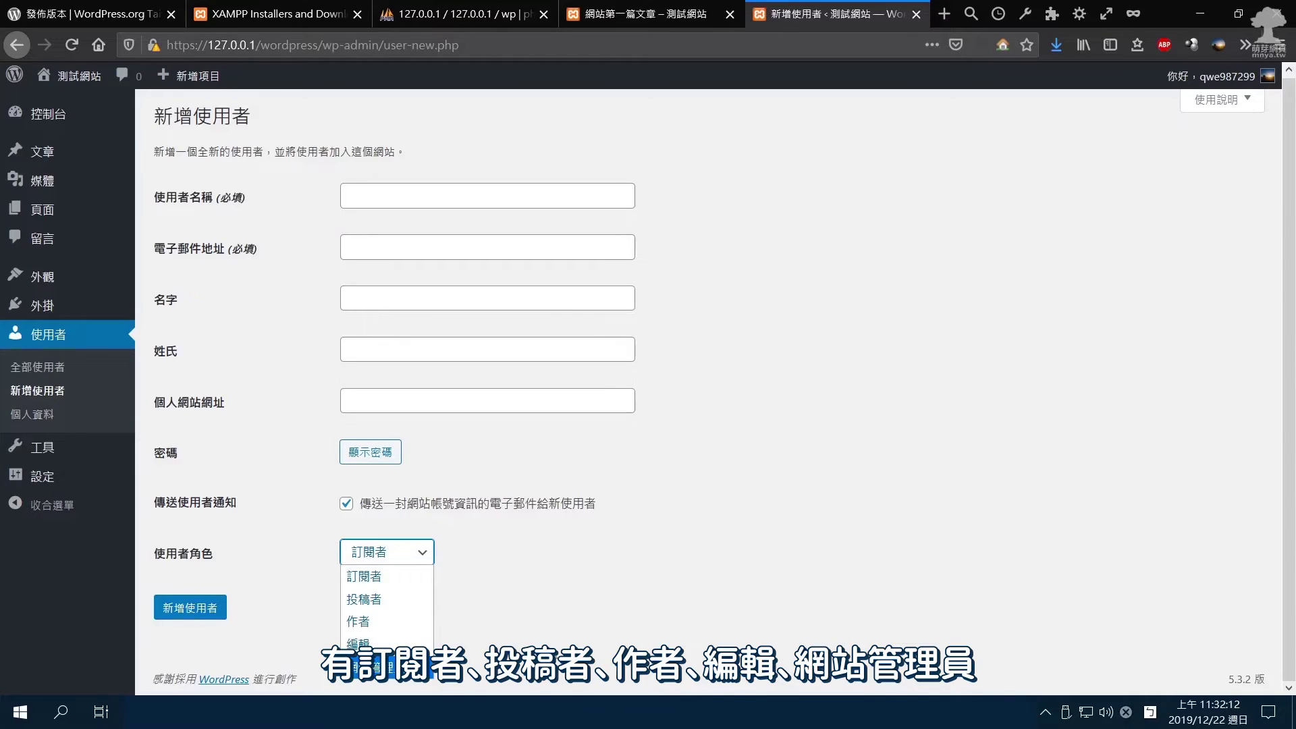
click(370, 577)
click(381, 553)
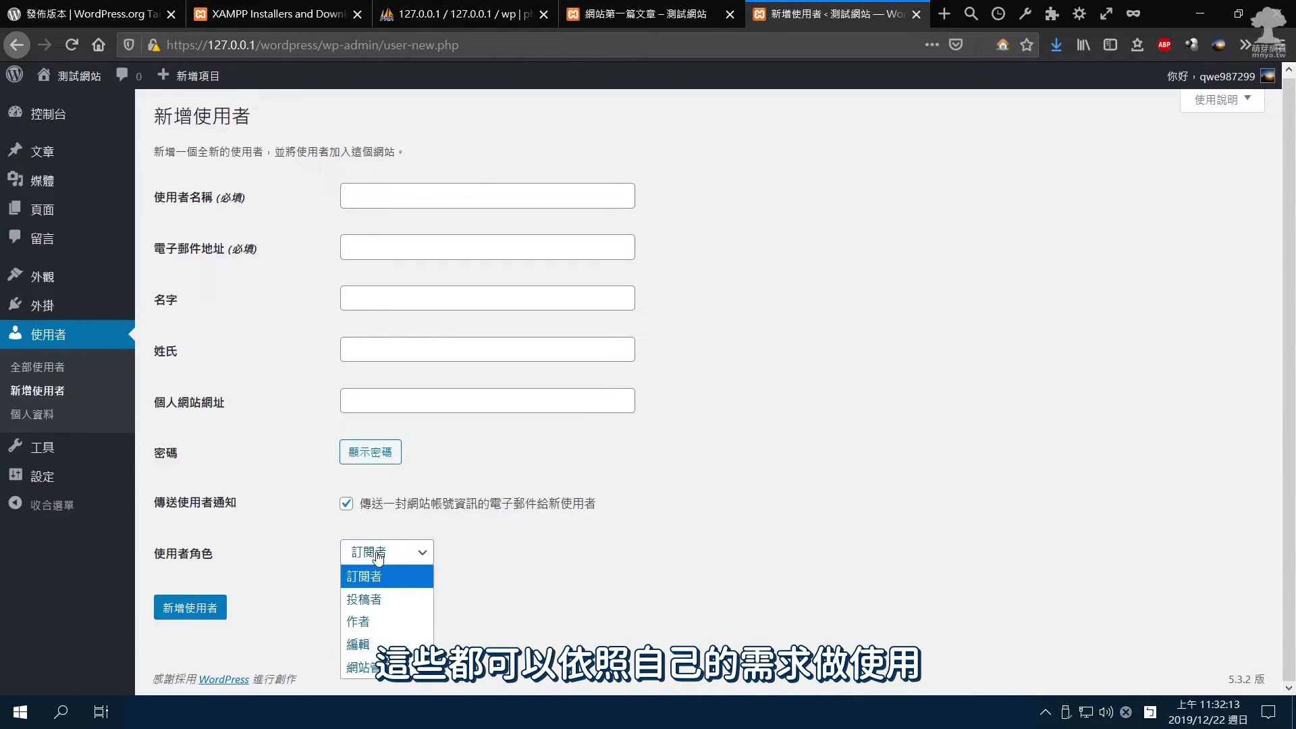
click(559, 594)
Open the general settings (一般) and inspect the site title, site description, WordPress address and site address fields
mouse_move(81, 453)
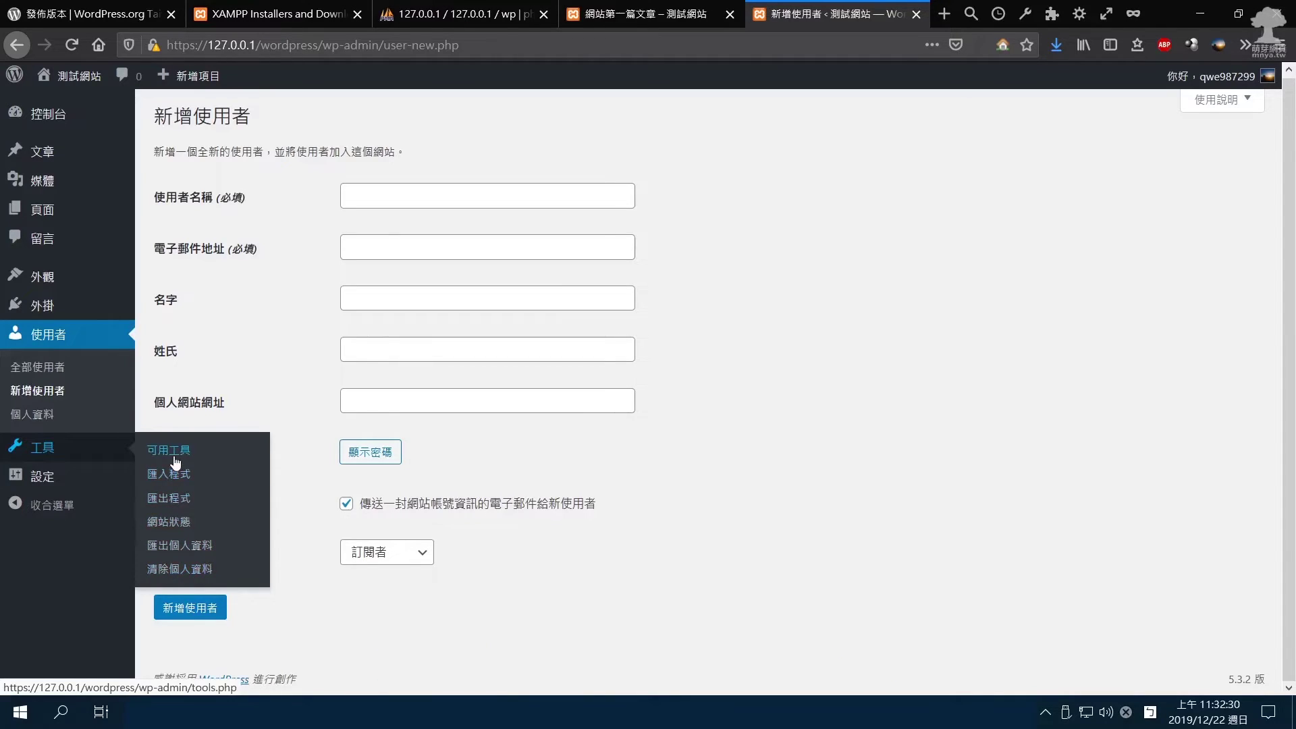
mouse_move(88, 479)
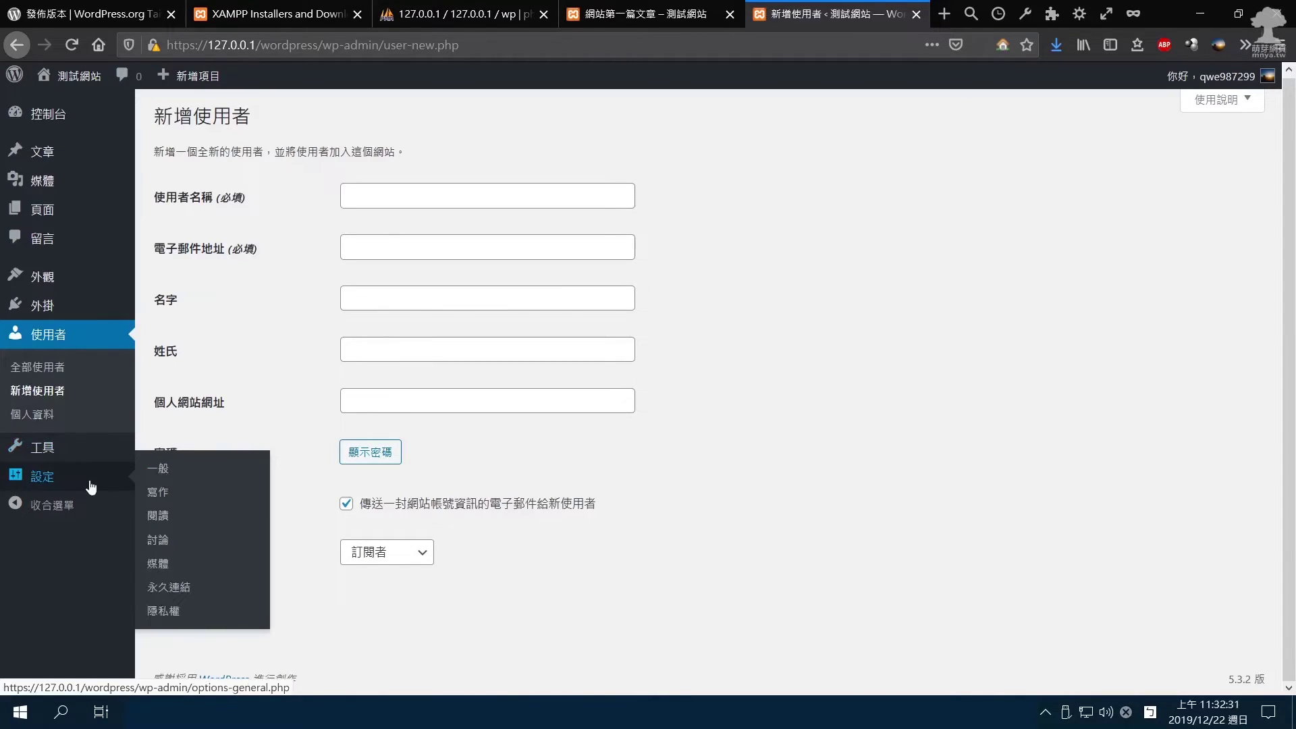
click(163, 476)
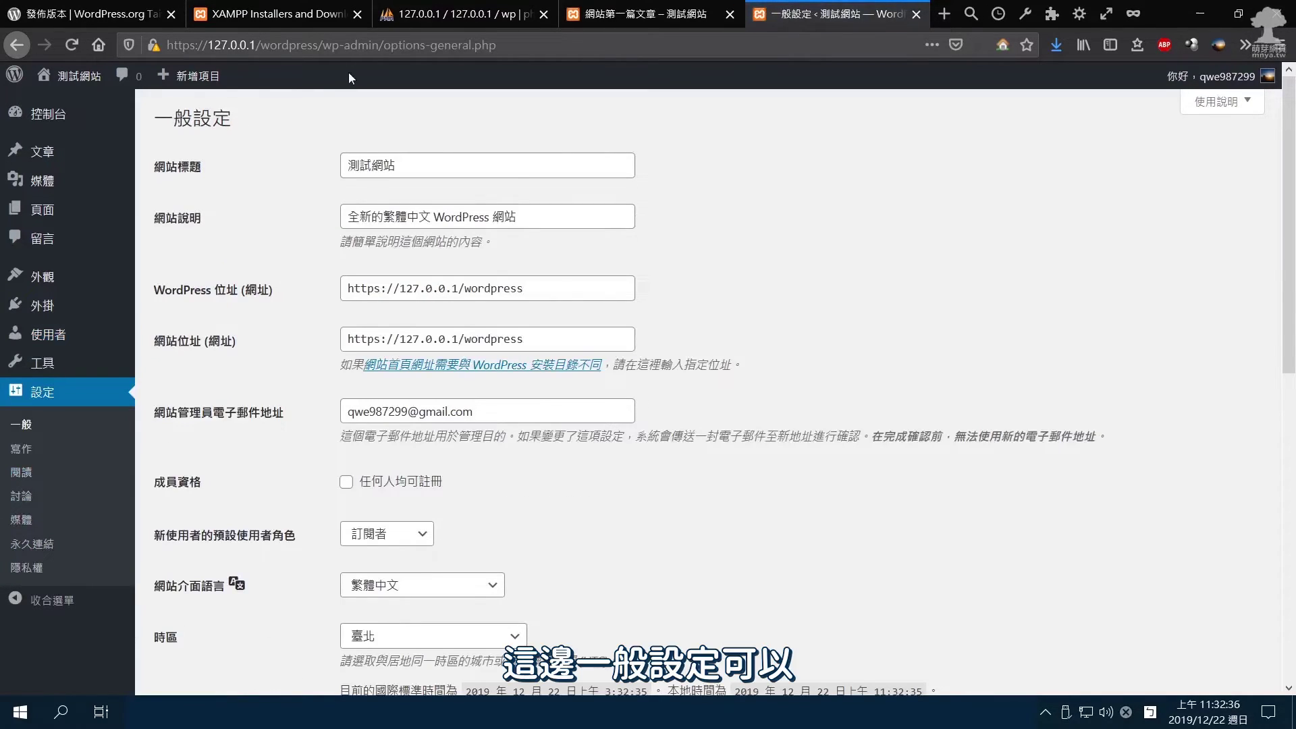
click(405, 166)
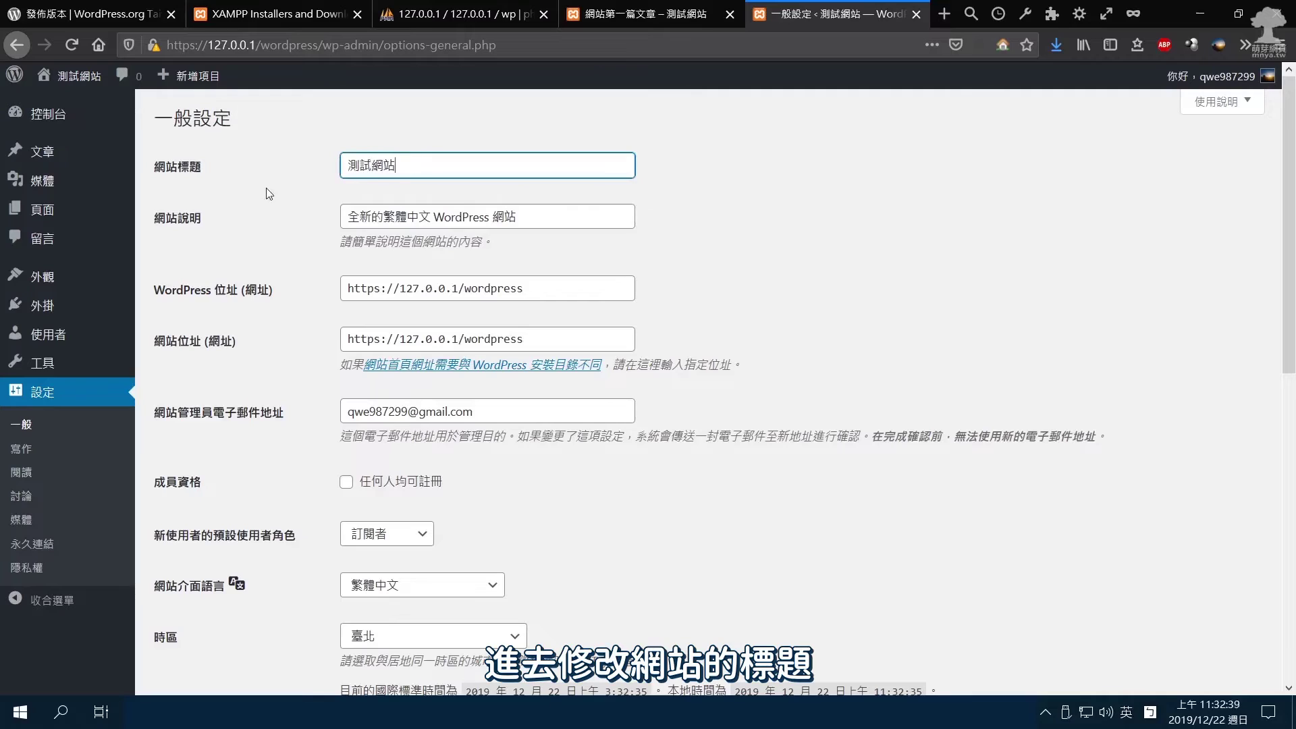
click(445, 217)
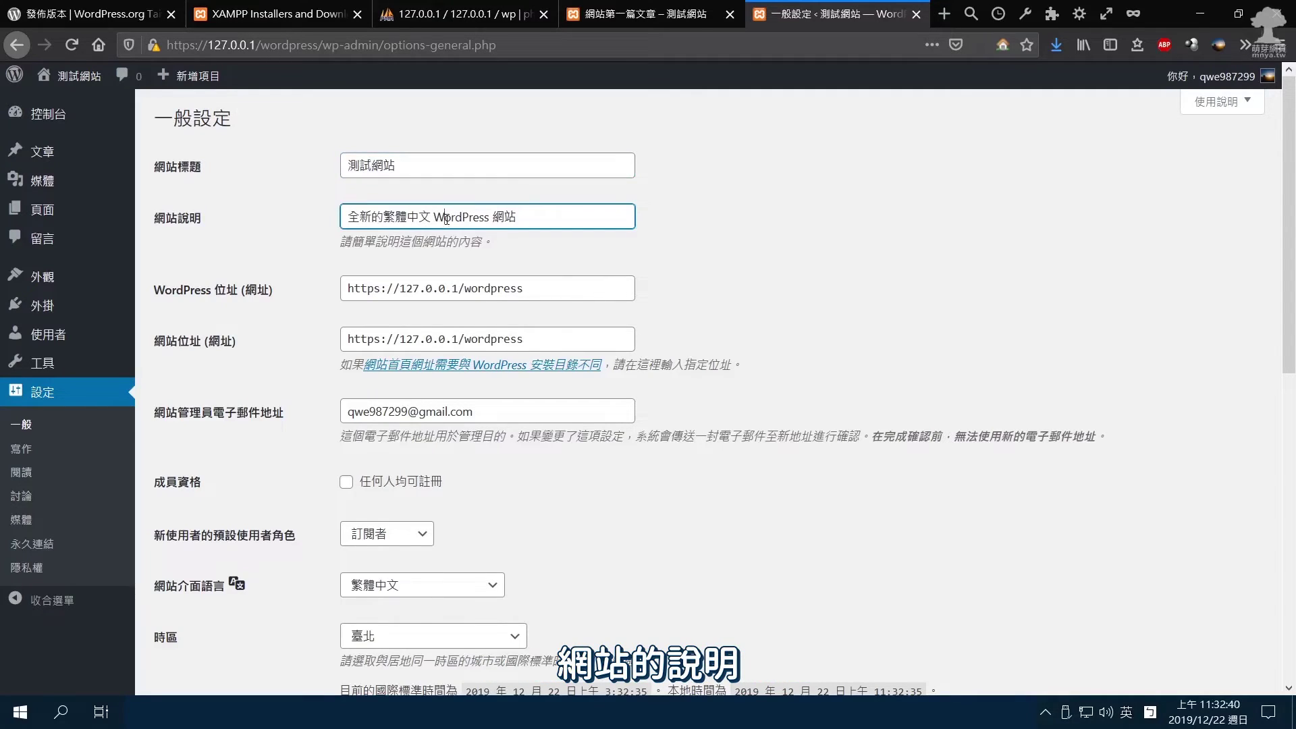
click(403, 290)
click(435, 341)
drag(570, 344, 344, 338)
drag(541, 287, 362, 286)
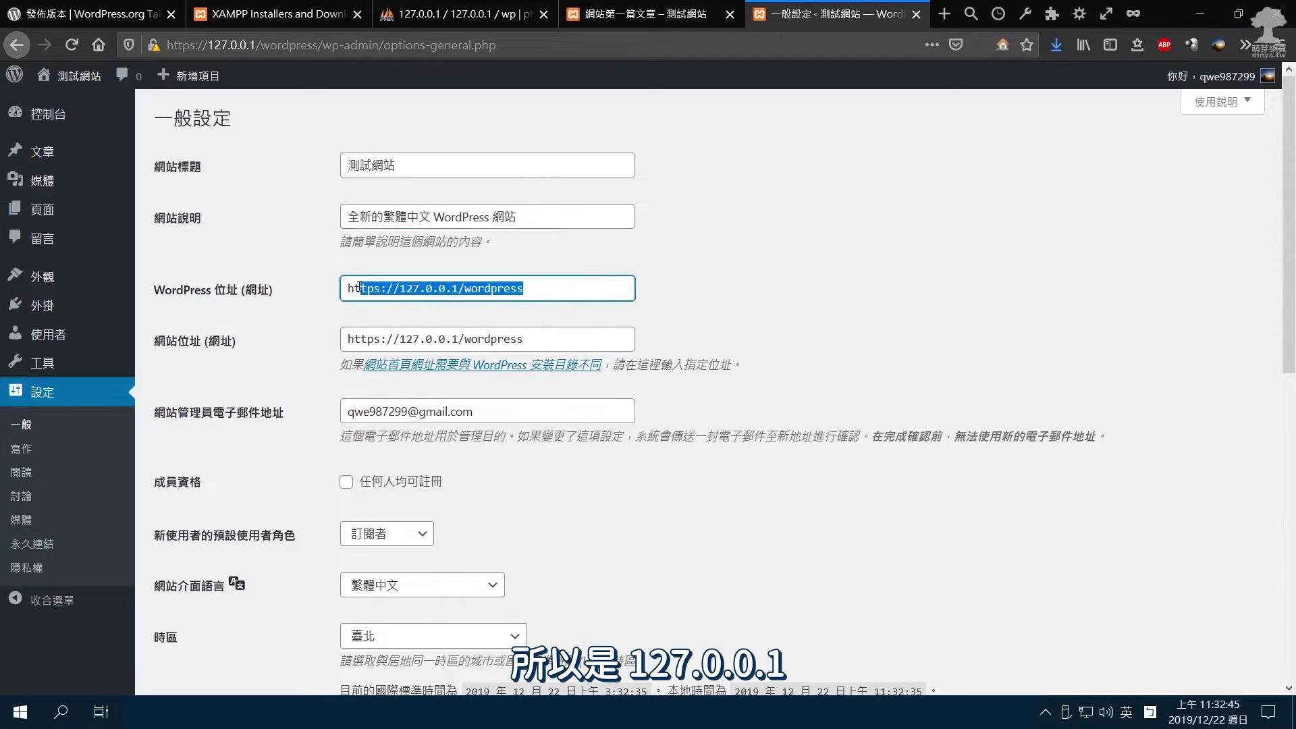
Review the date and time format options in the general settings, and open the writing settings (寫作)
scroll(476, 371, down, 3)
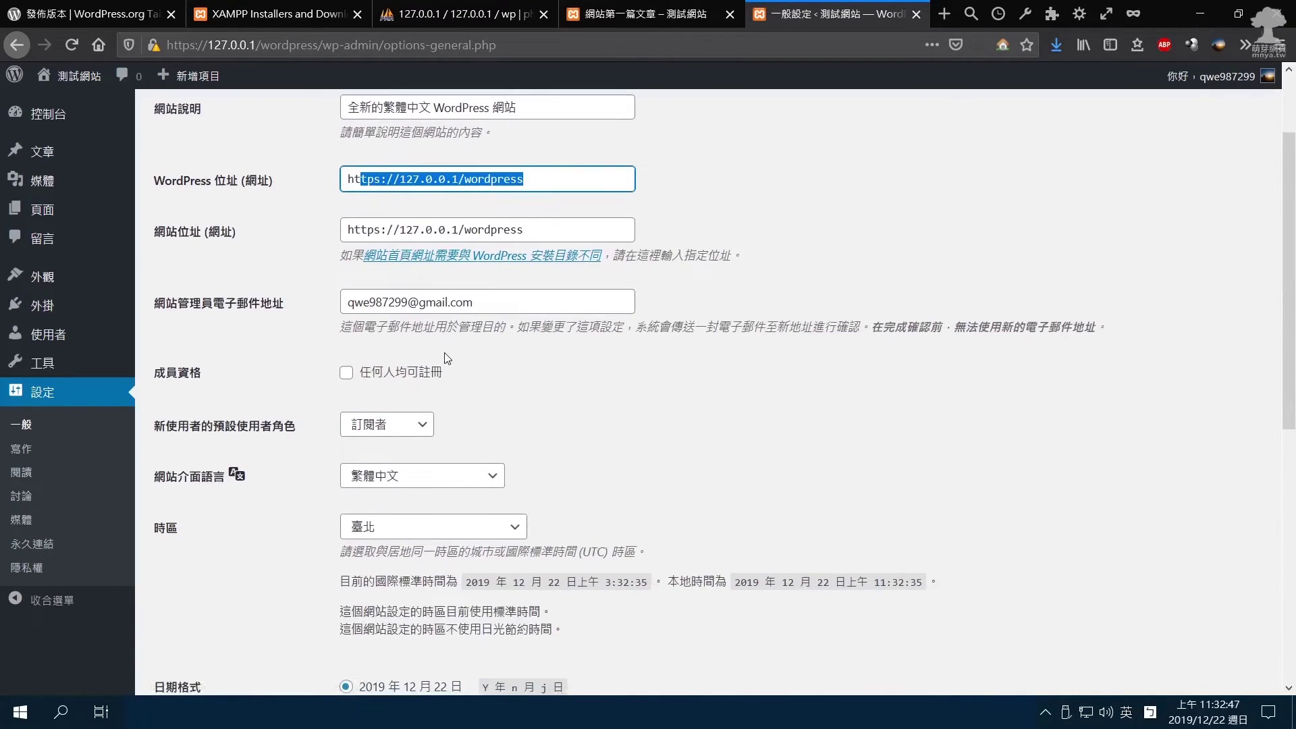
scroll(426, 409, down, 10)
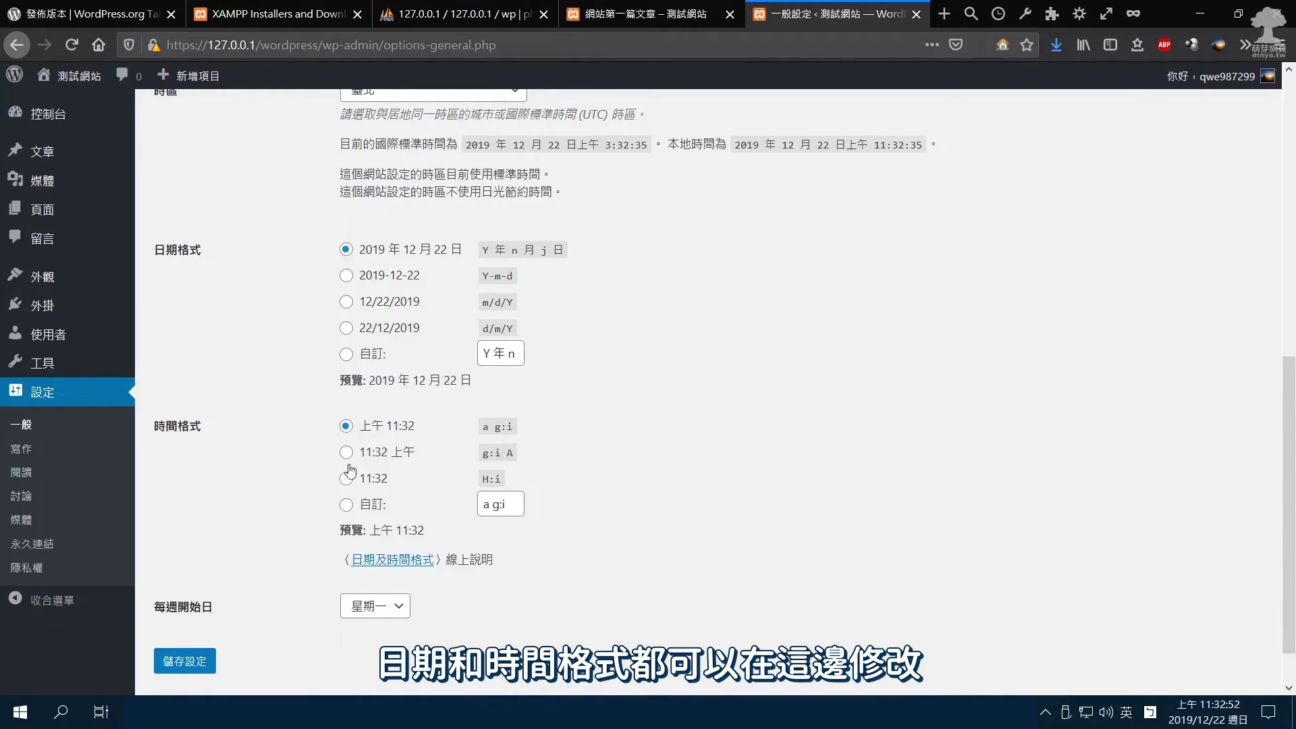
click(21, 448)
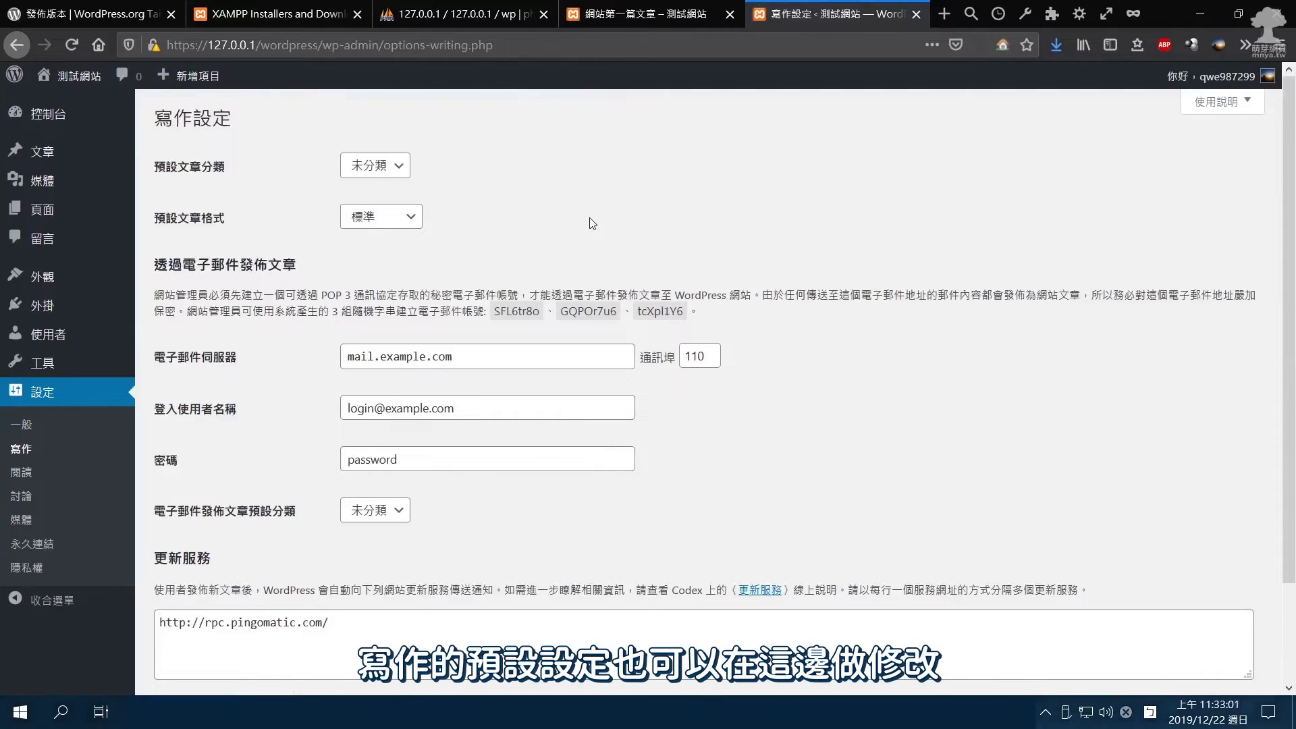
Review the writing settings, and open the reading settings (閱讀) to examine the search engine visibility option, leaving it unchecked
scroll(586, 218, down, 2)
scroll(599, 227, up, 2)
click(19, 473)
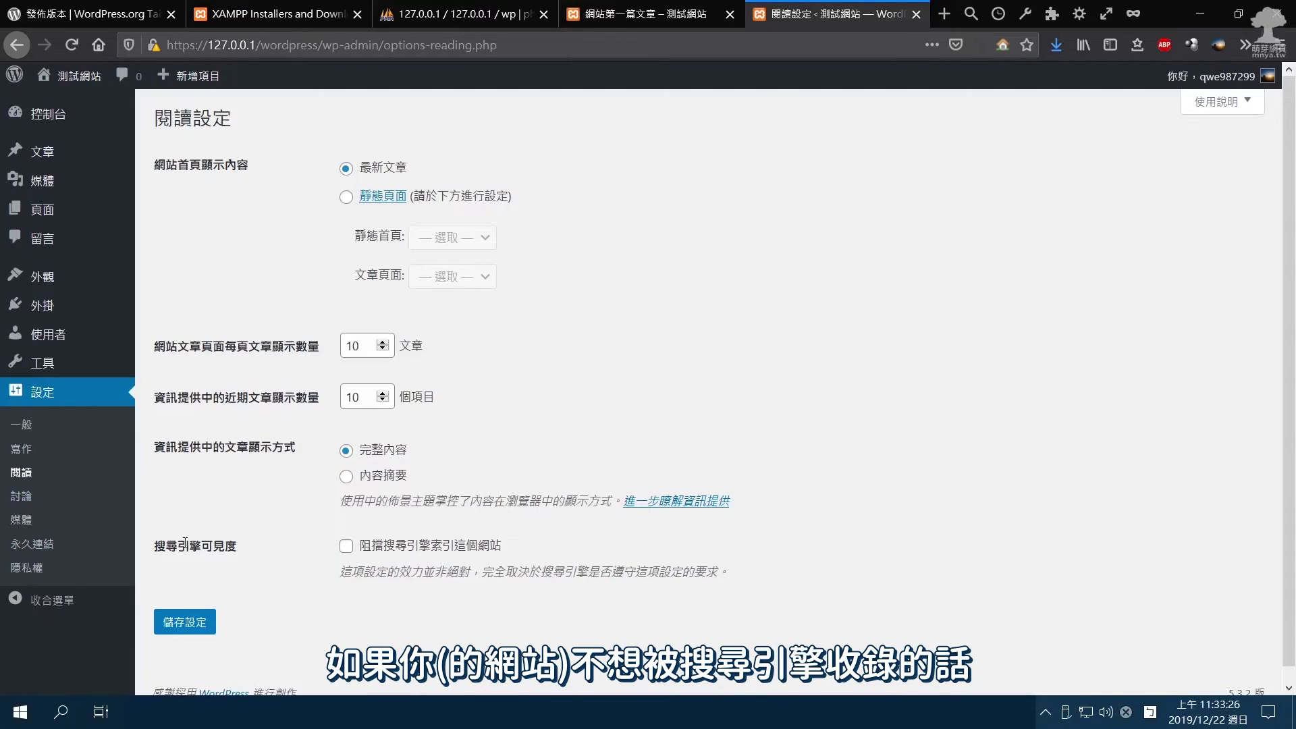
click(348, 547)
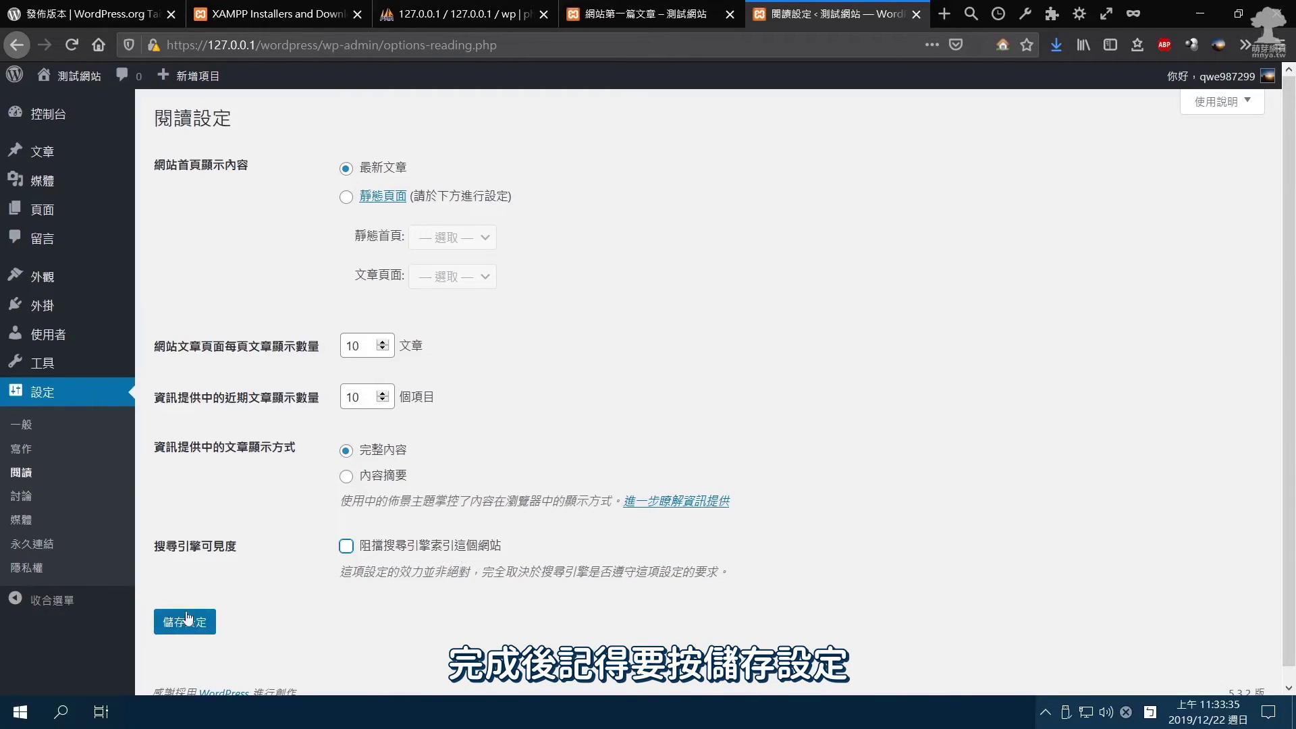
Look through the comment options in the discussion settings (討論), and open the media settings (媒體) to inspect image sizes and upload folders
click(27, 496)
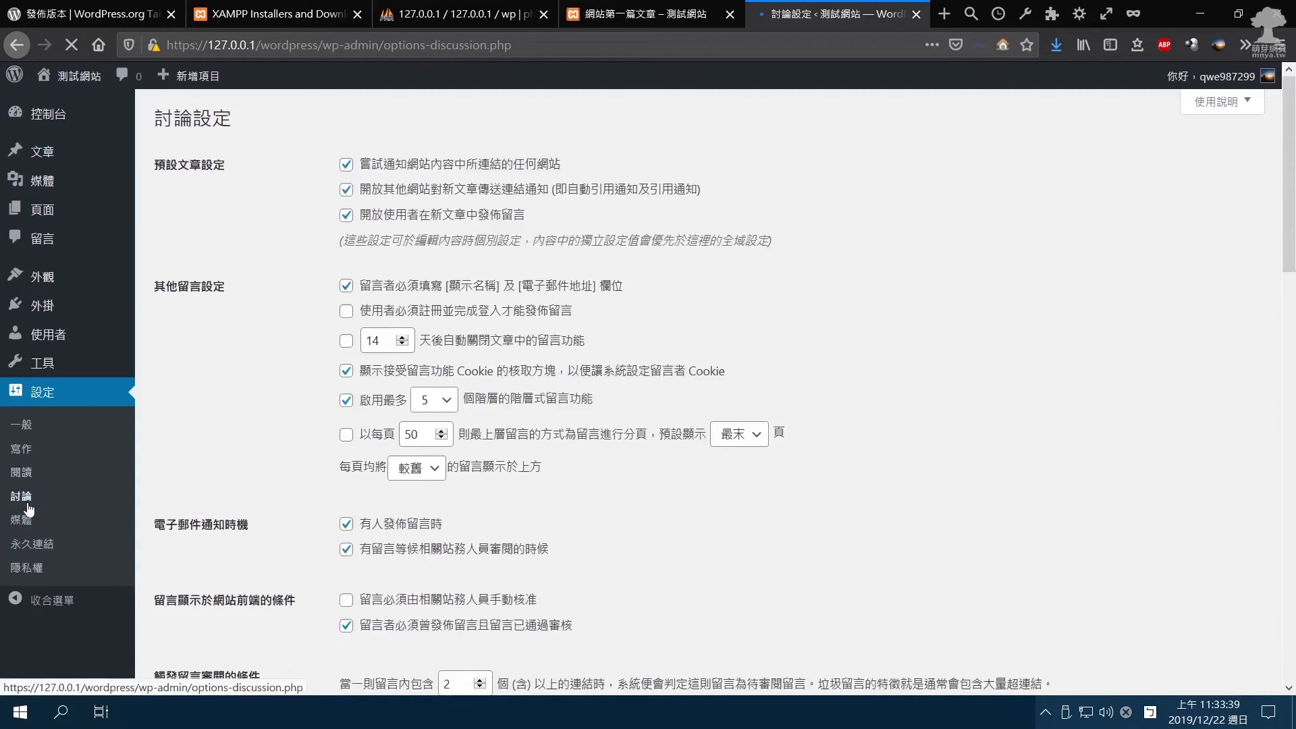
scroll(280, 403, down, 6)
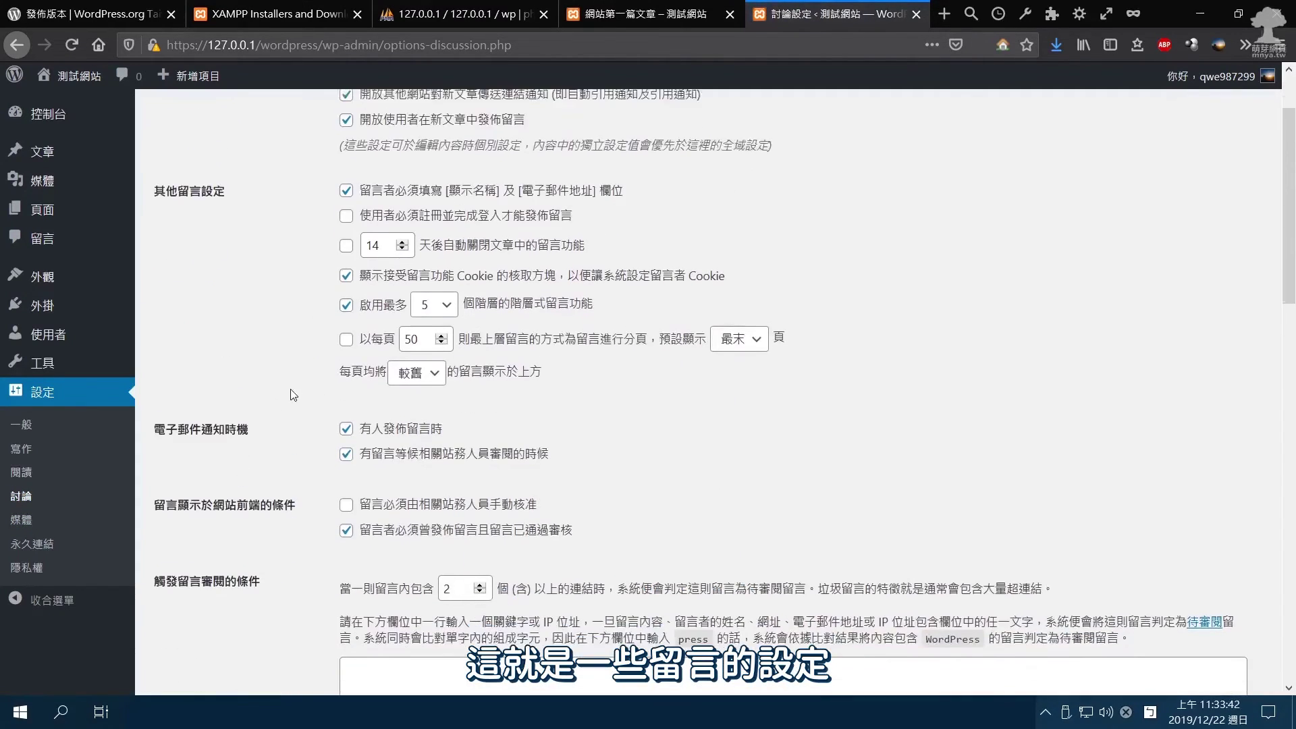
click(20, 519)
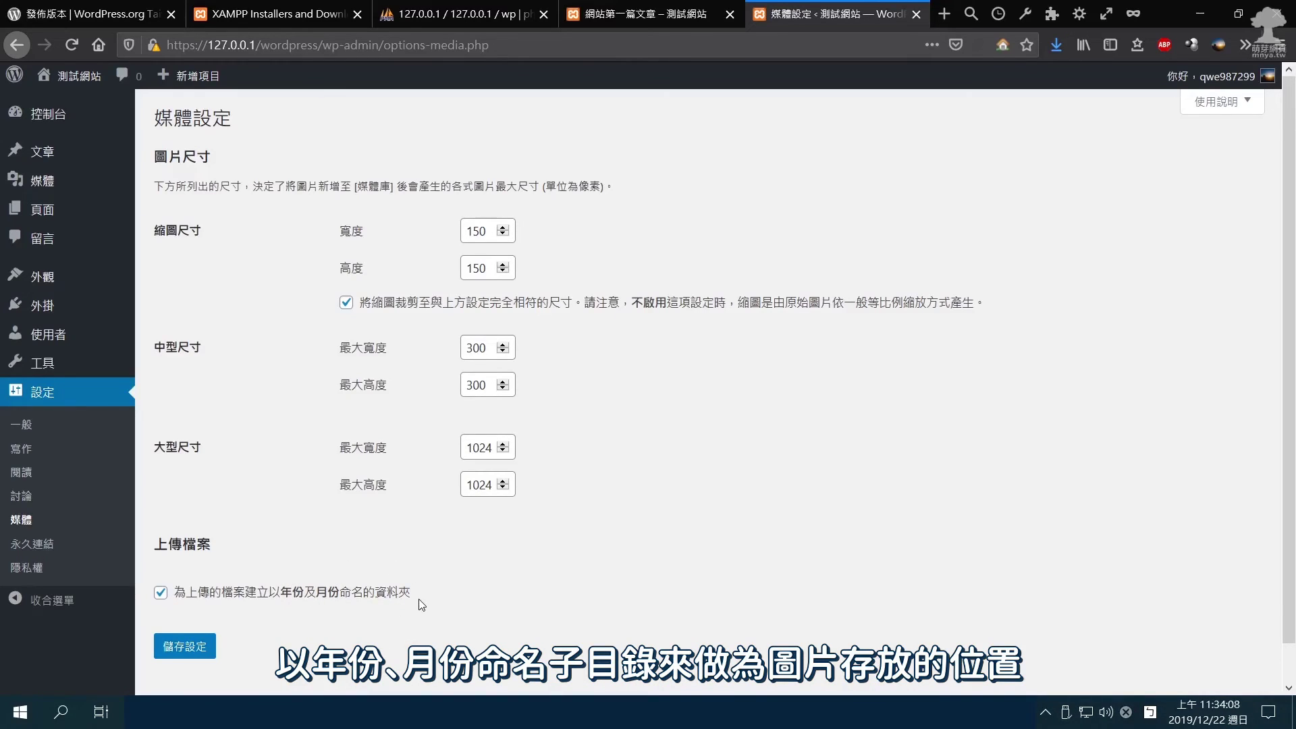
Open the permalink settings (永久連結) and examine the 預設 URL format, the other link structures, and the category and tag base fields
click(32, 545)
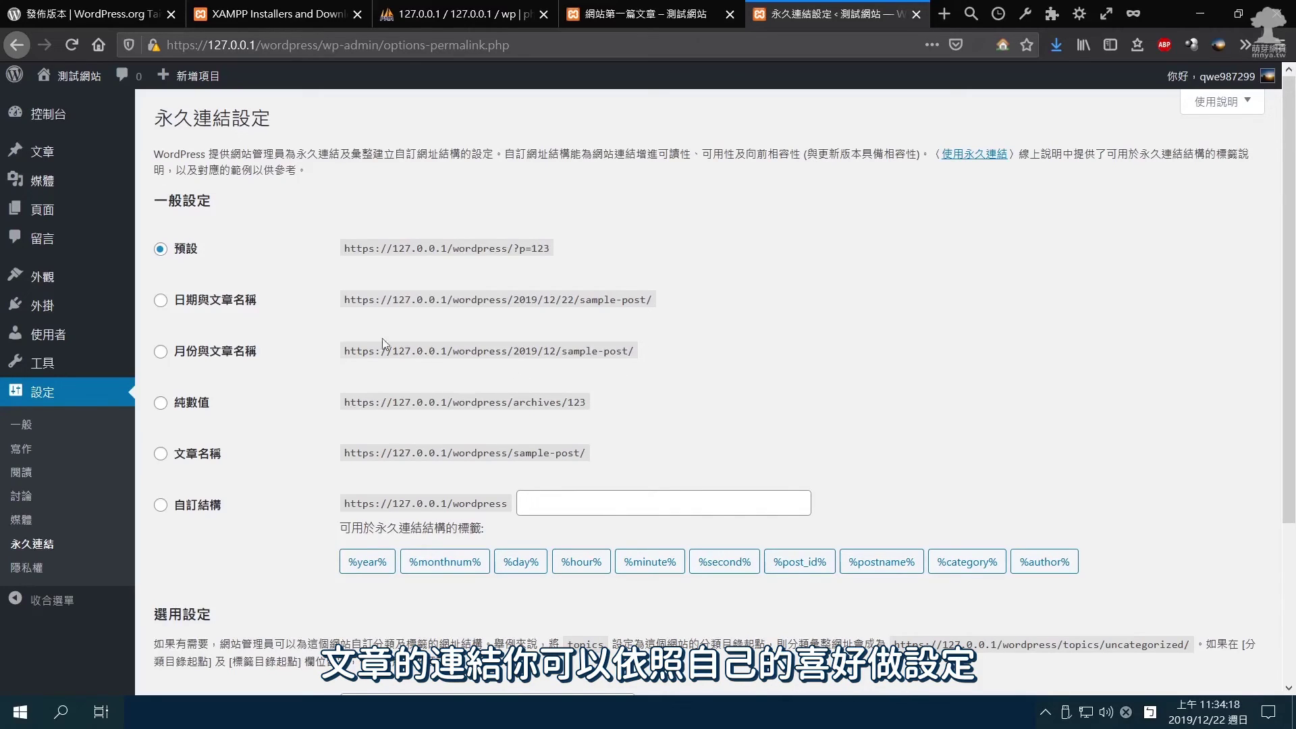
drag(514, 247, 533, 248)
click(391, 267)
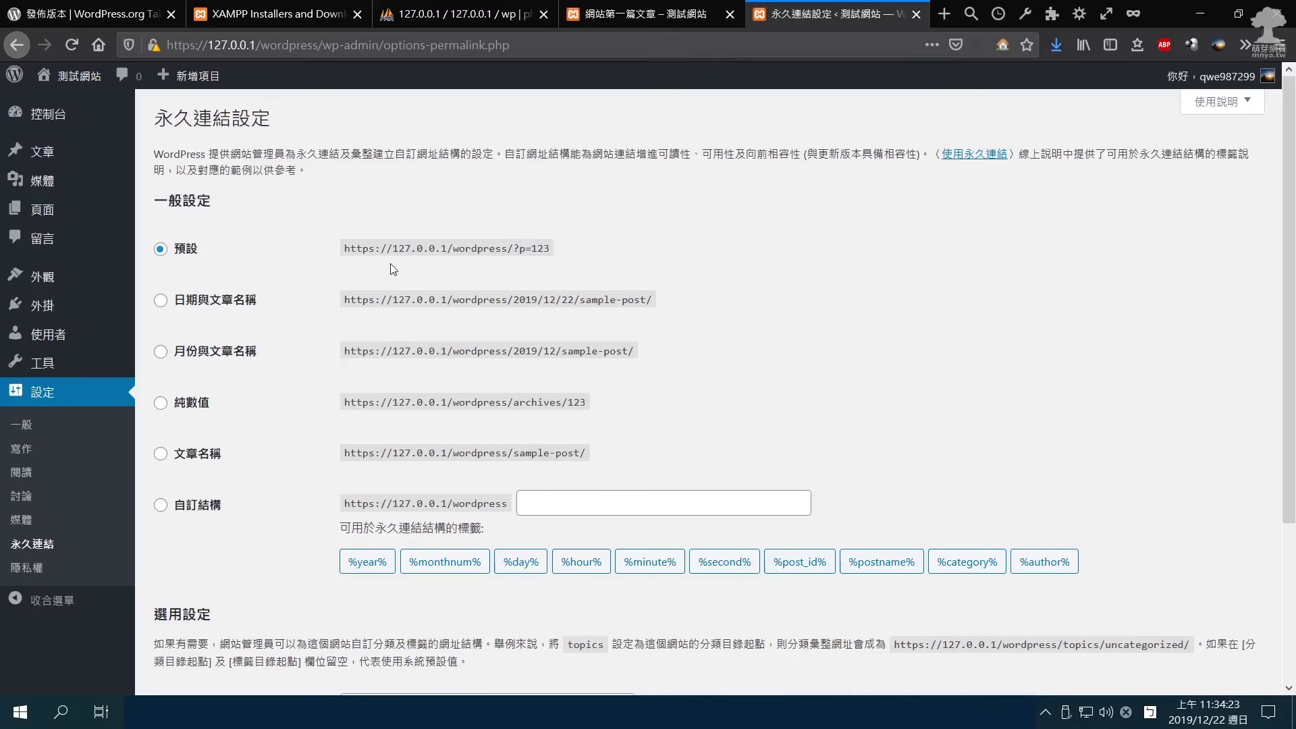
scroll(387, 327, down, 2)
scroll(387, 334, down, 1)
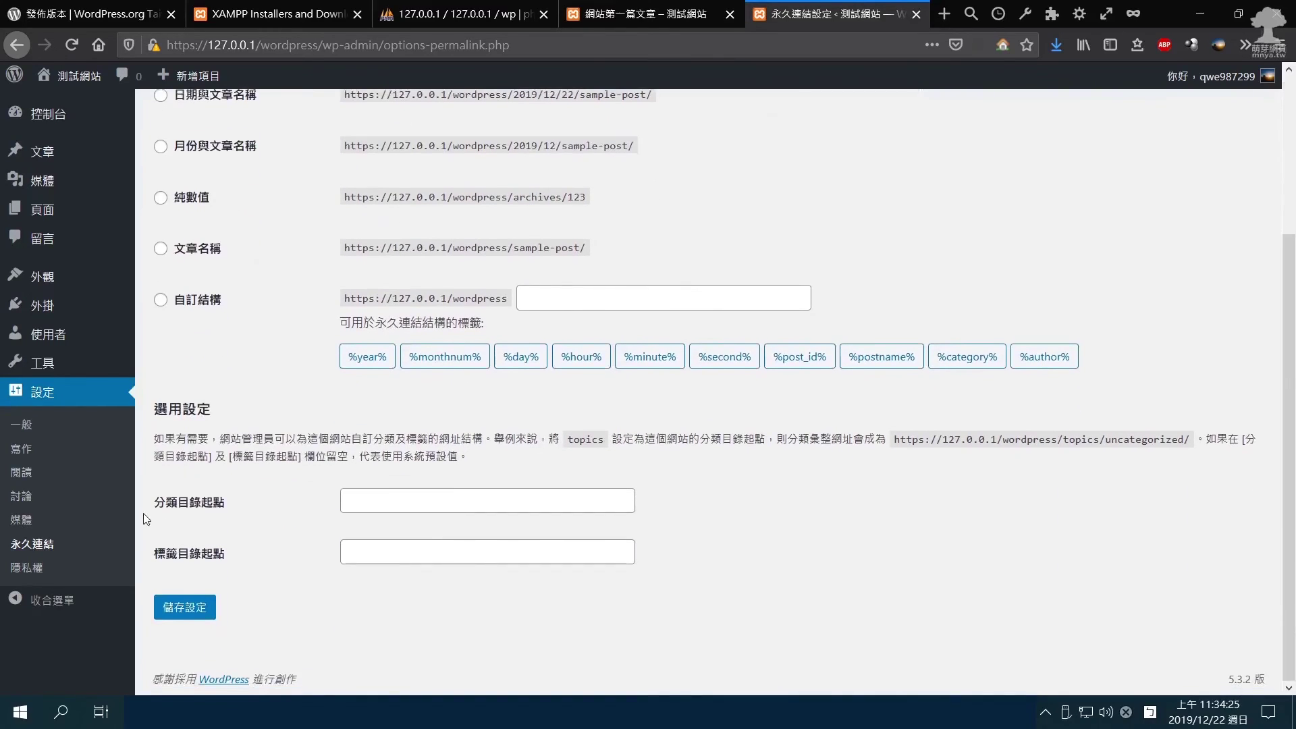
View the privacy policy page settings (隱私權), and return to the dashboard (控制台) to look over its overview, activity and news blocks
click(46, 570)
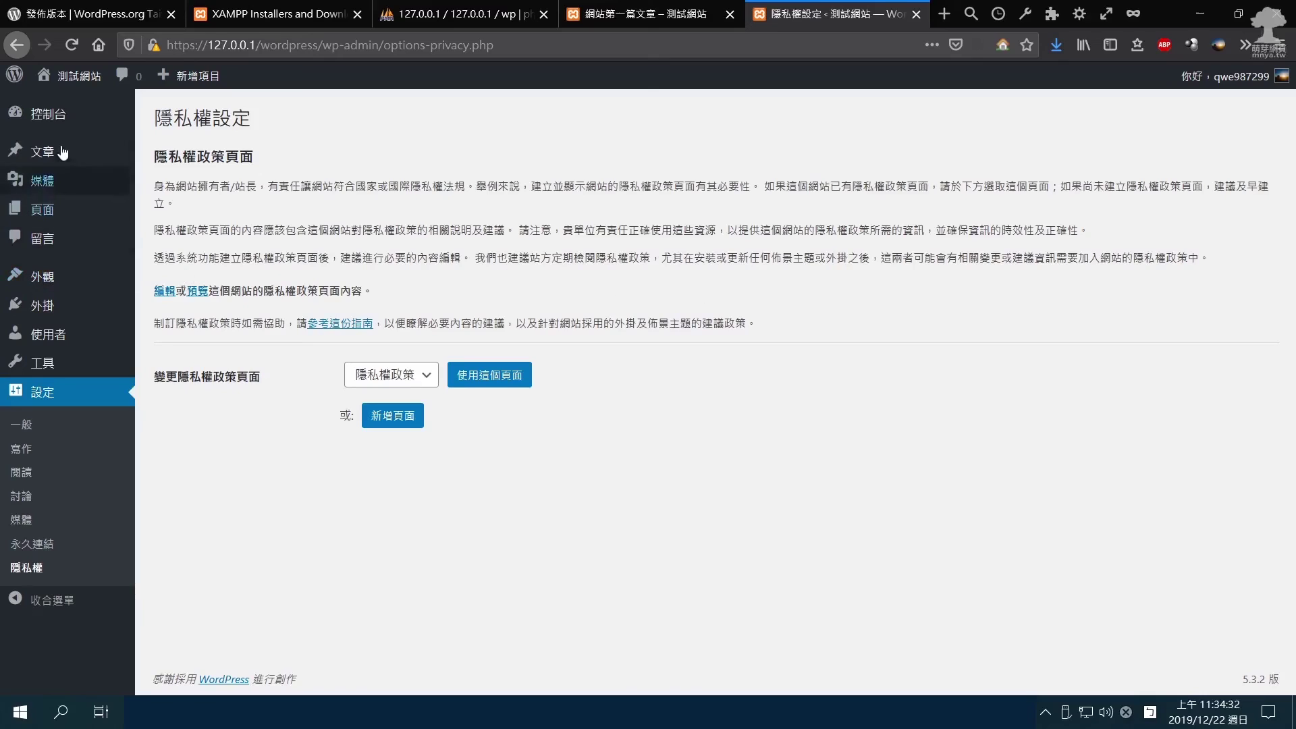
click(61, 120)
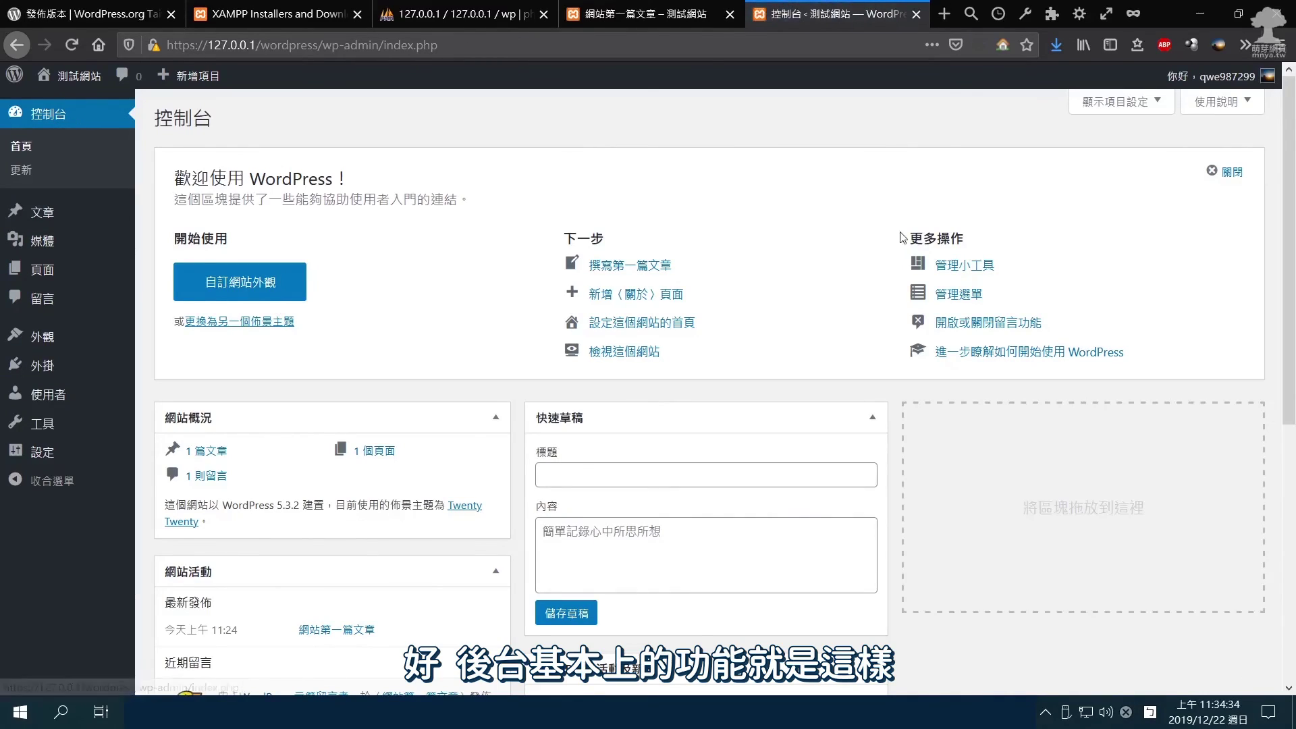
scroll(839, 218, down, 4)
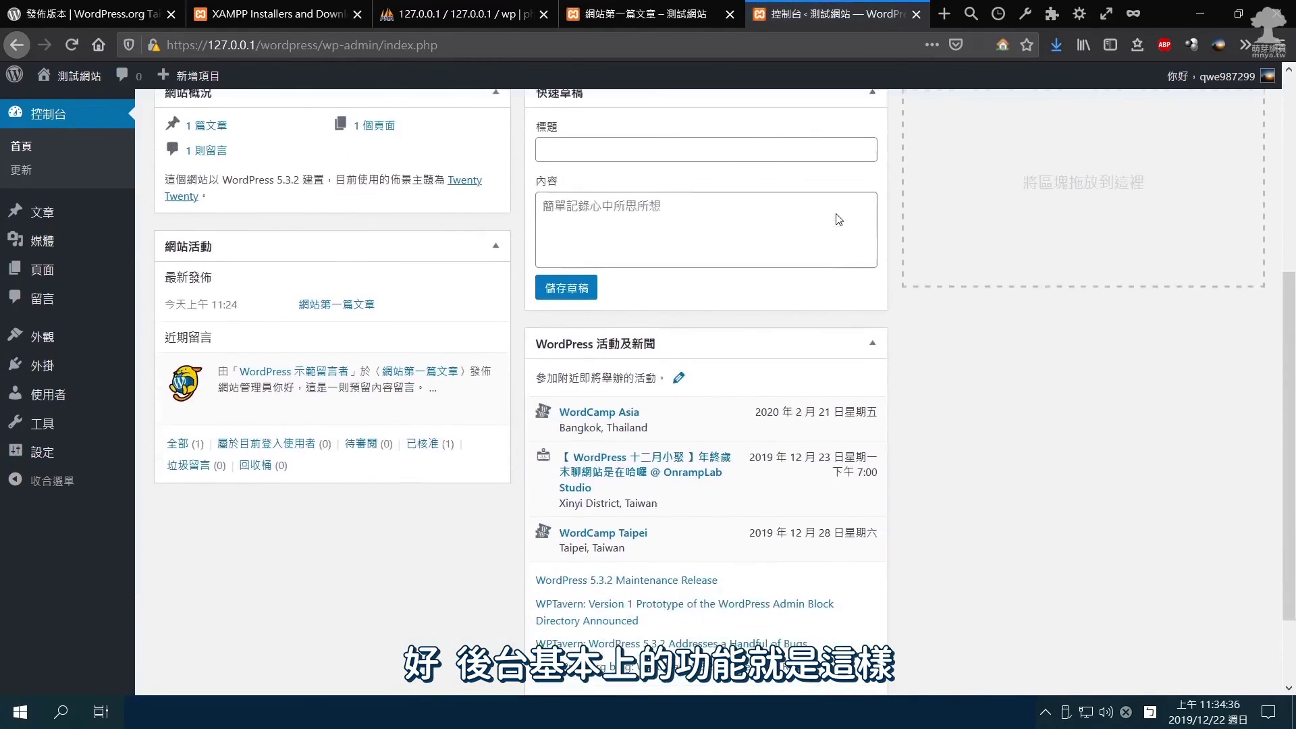
scroll(839, 217, up, 4)
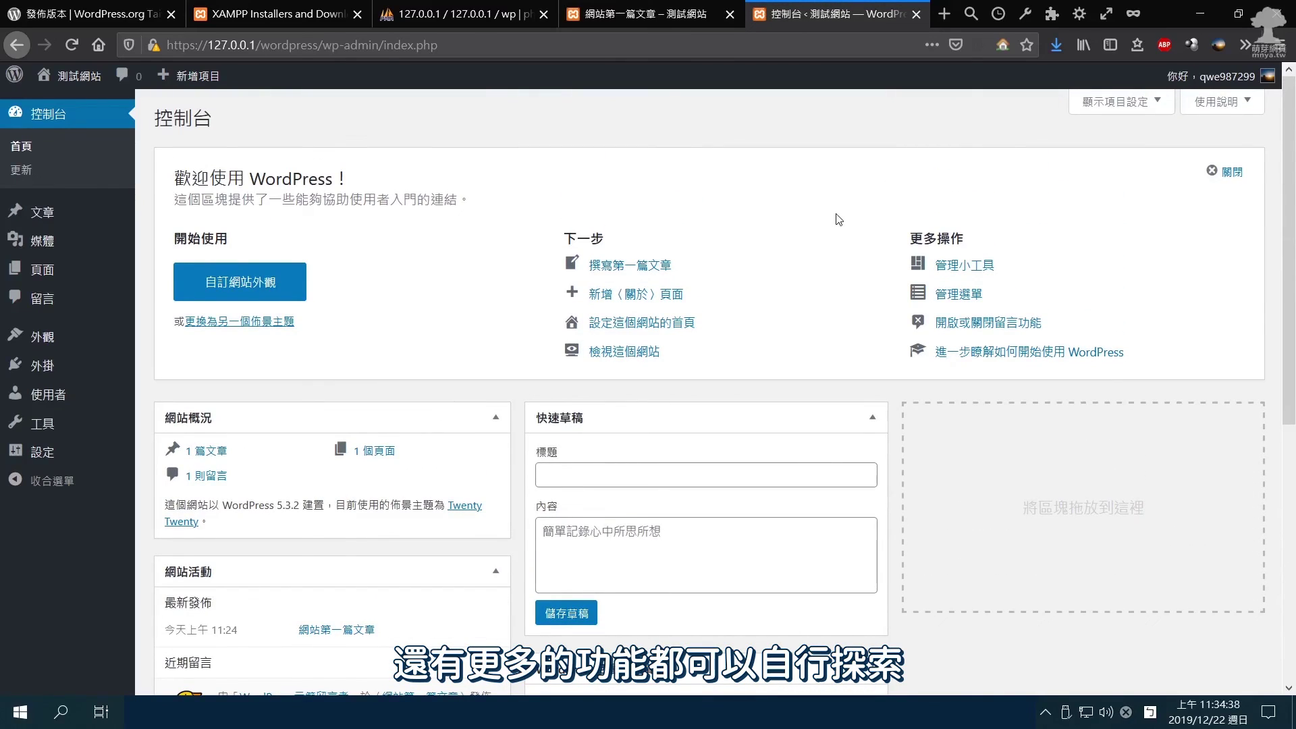